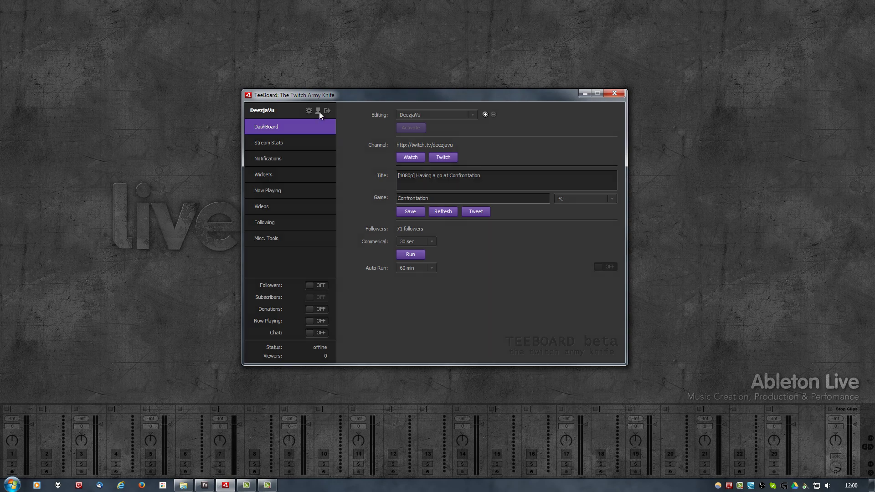
Step: Examine the authorized users list, select Teeboard to show its options, and close the users dialog
click(318, 111)
click(469, 225)
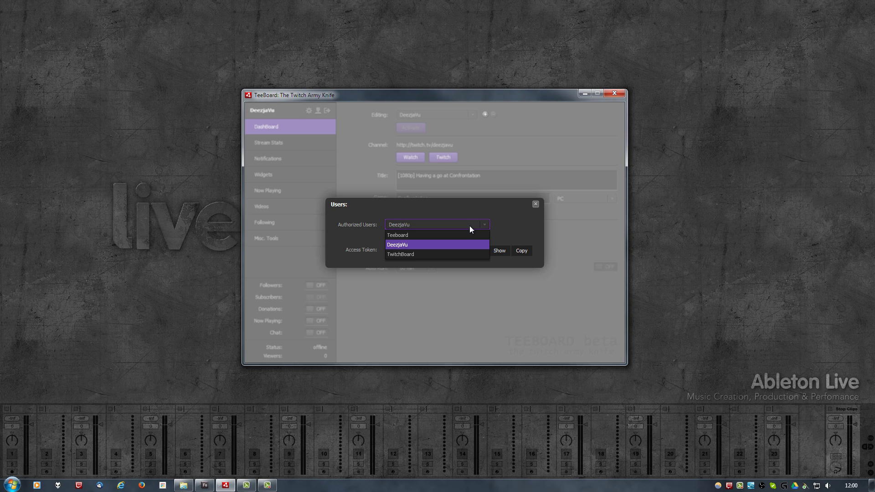
click(451, 235)
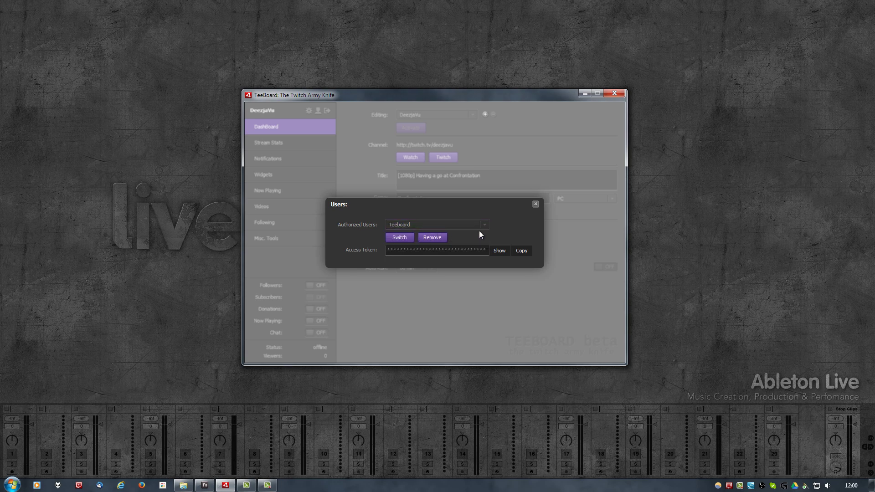
click(536, 204)
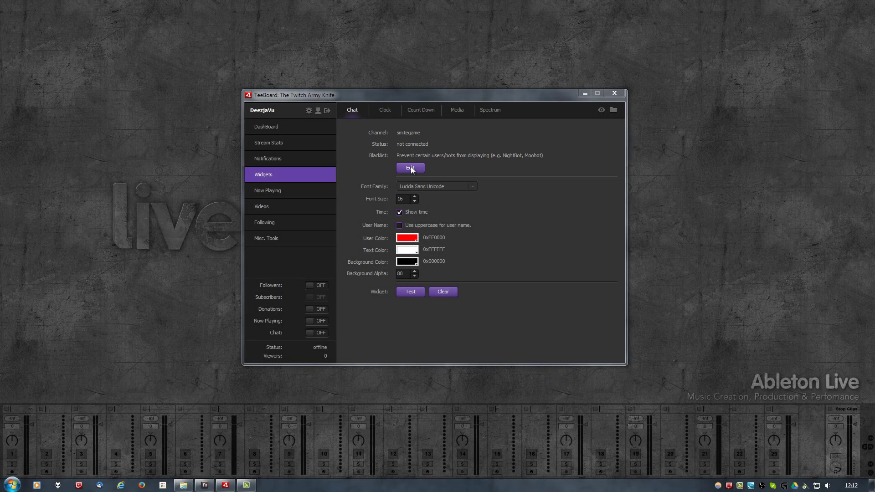
Step: Open the chat widget's blacklist and look through its entries
click(410, 168)
click(406, 199)
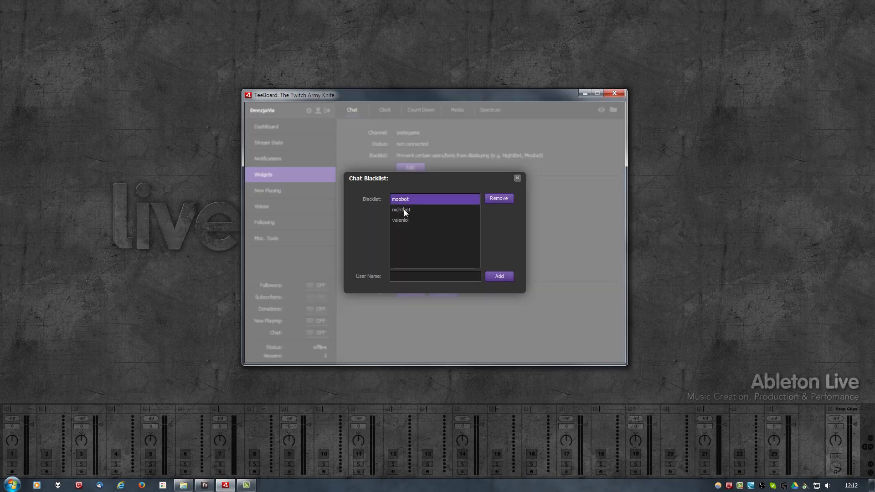
click(403, 209)
click(402, 220)
click(415, 197)
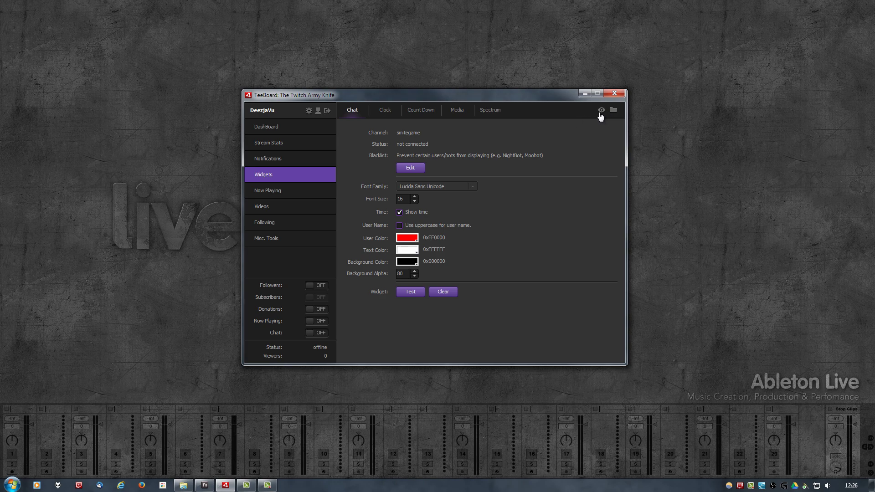
Step: Open the chat widget preview, place it beside the TeeBoard window, and turn Chat on
click(600, 113)
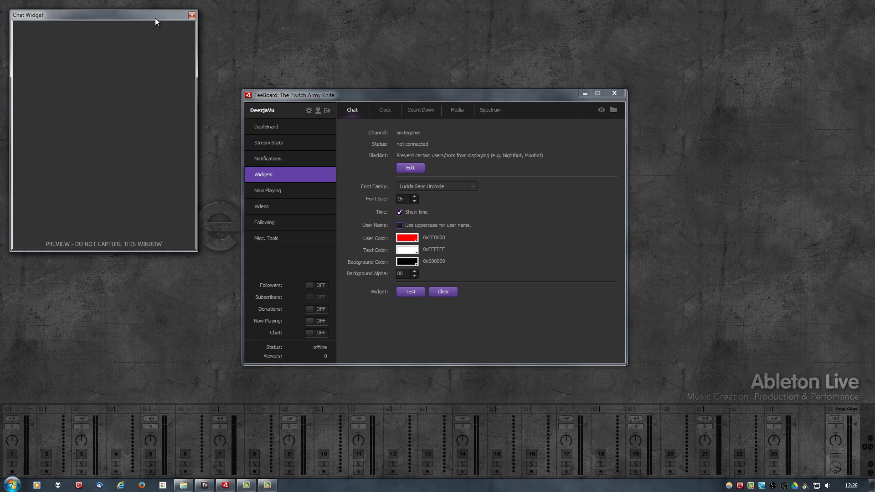
drag(154, 18, 193, 90)
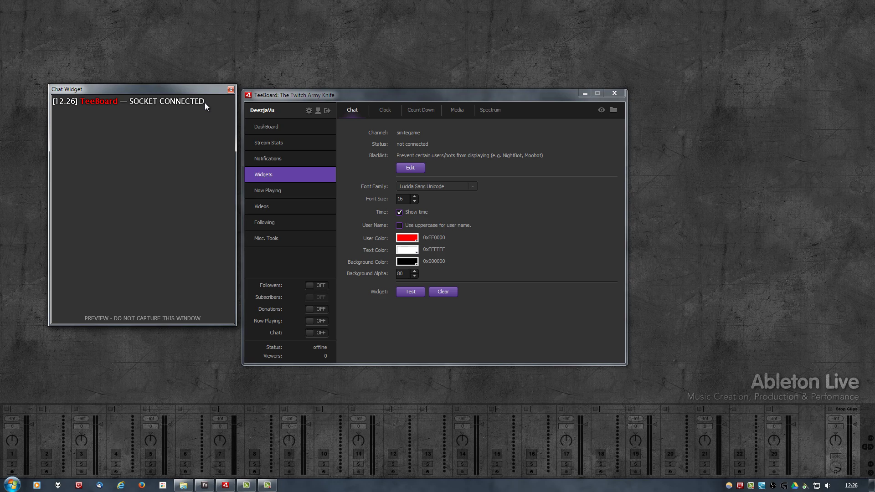
click(366, 218)
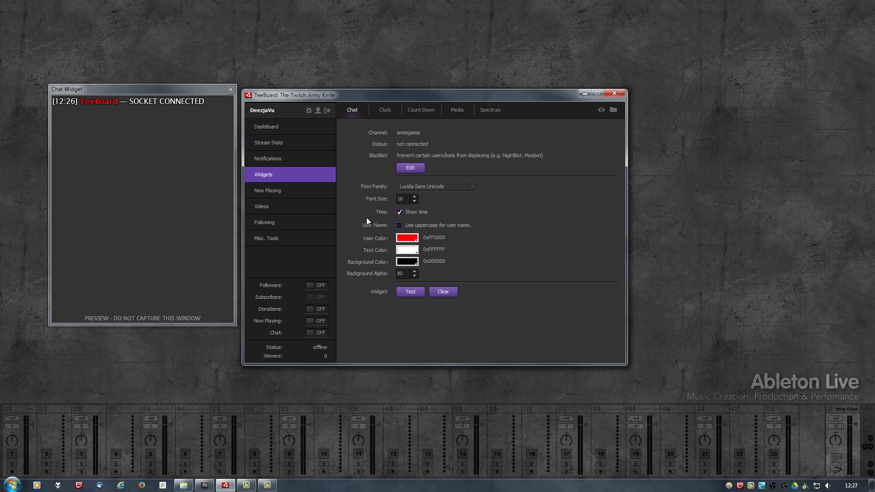
click(177, 93)
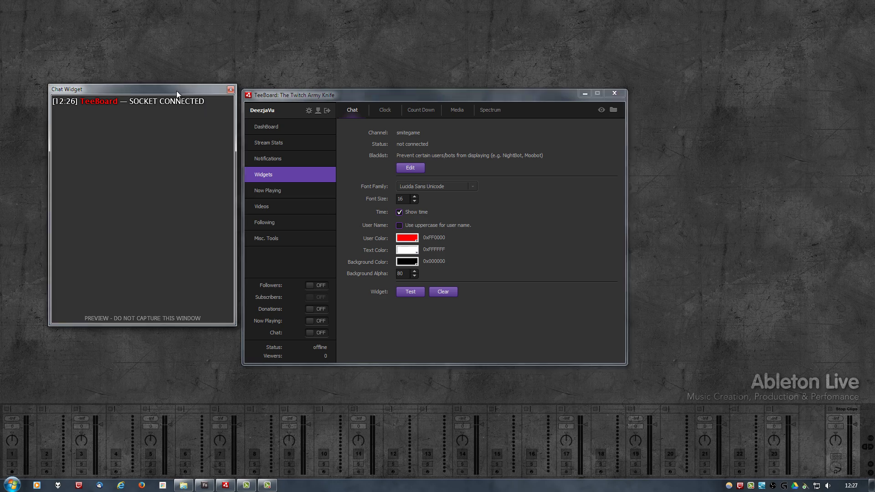
click(309, 95)
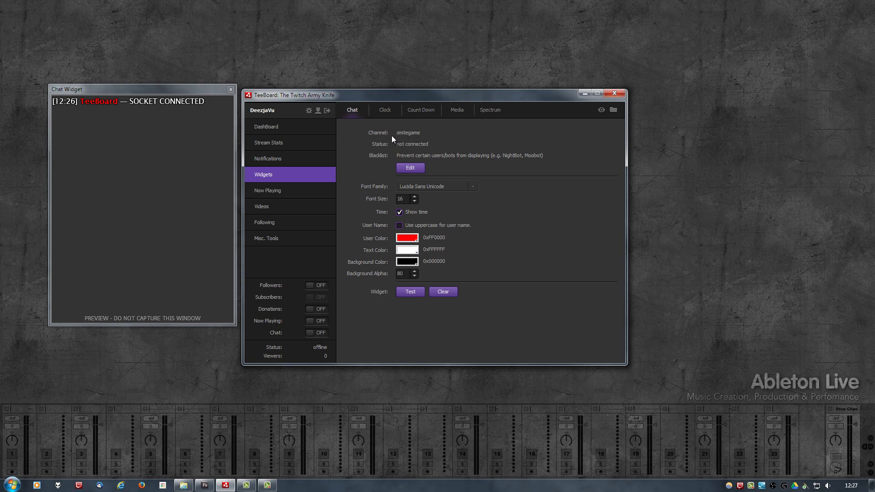
click(323, 335)
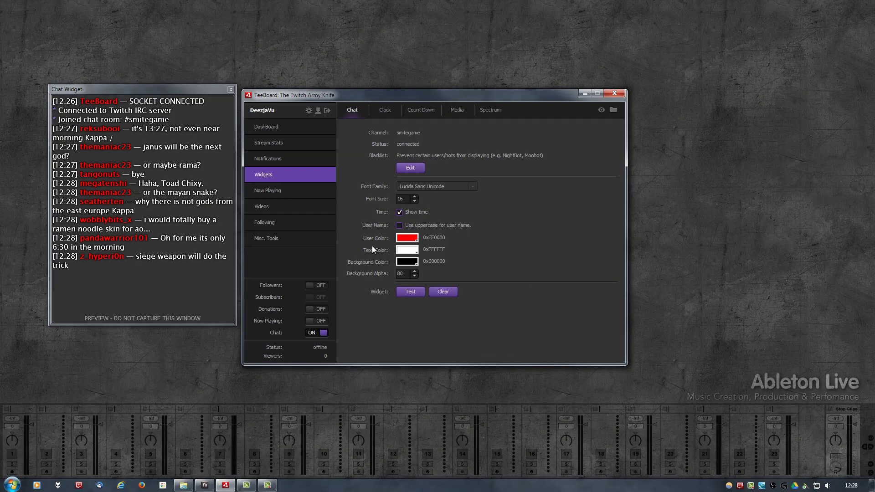
Step: Try a chat widget font size of 17 and return it to 16
click(416, 196)
click(417, 195)
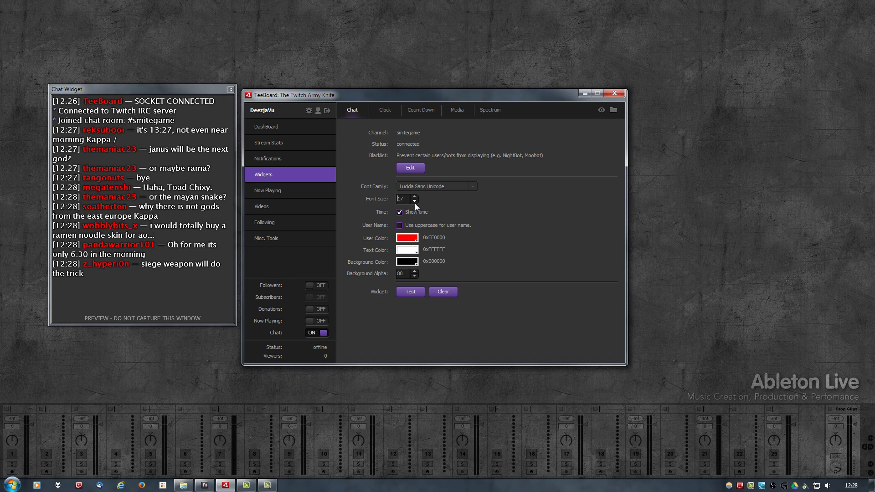
click(415, 201)
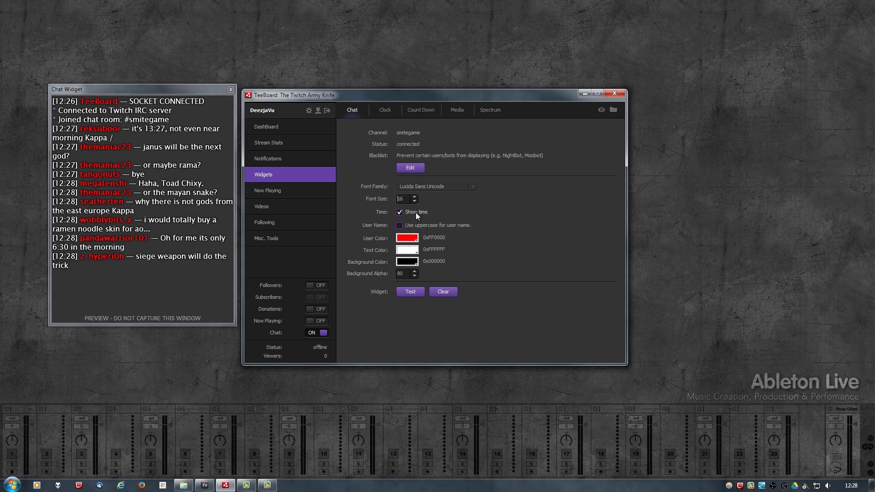
Step: Turn off Show time in the chat widget and set its user color to 00FF00 and text color to FF9900
click(409, 213)
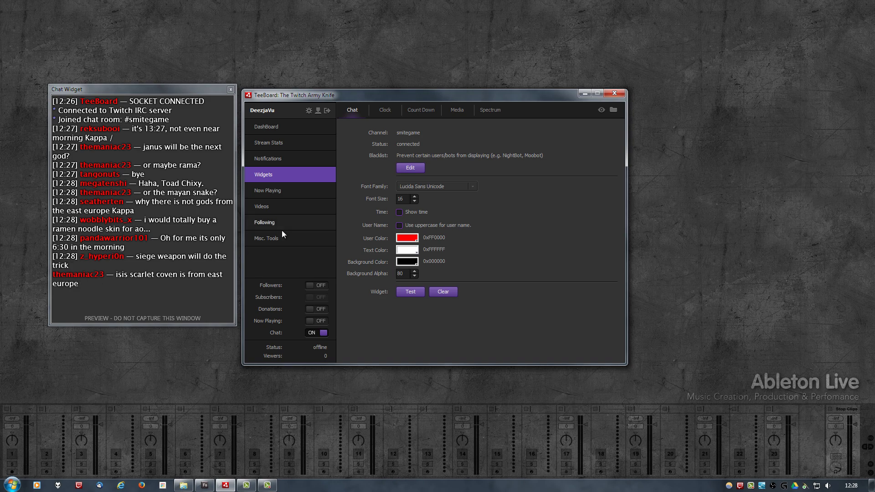
click(410, 239)
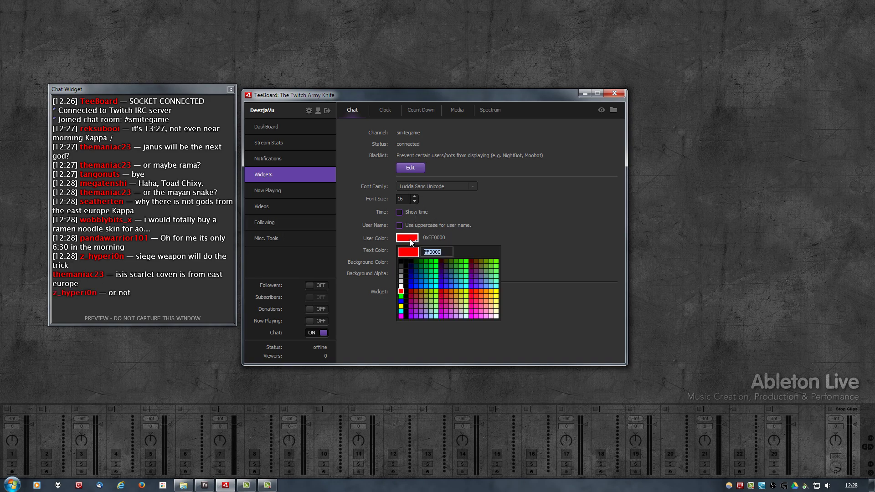
click(401, 296)
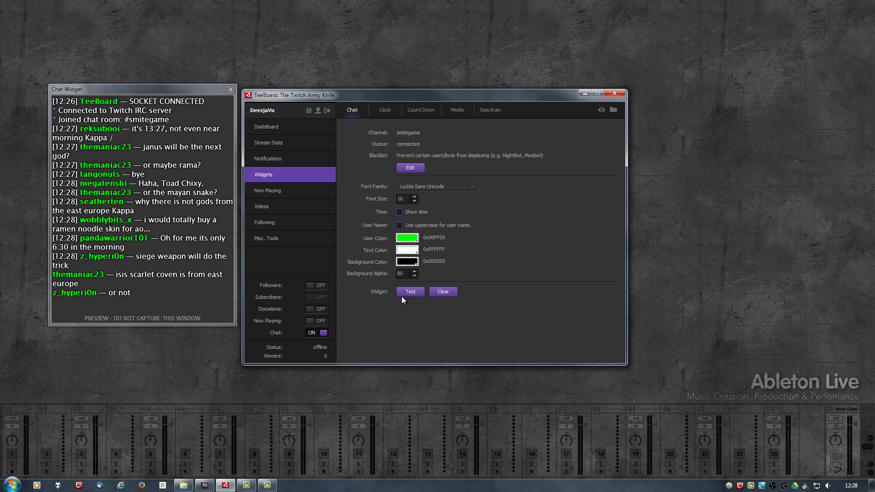
click(407, 261)
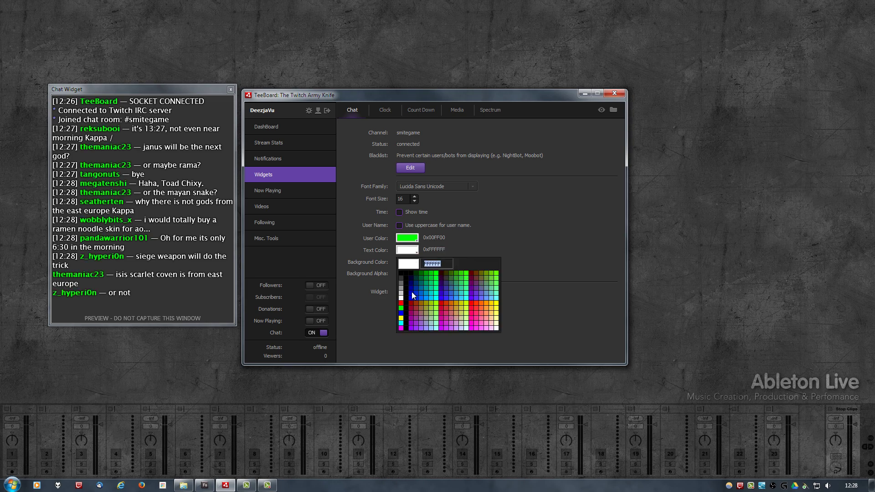
click(487, 302)
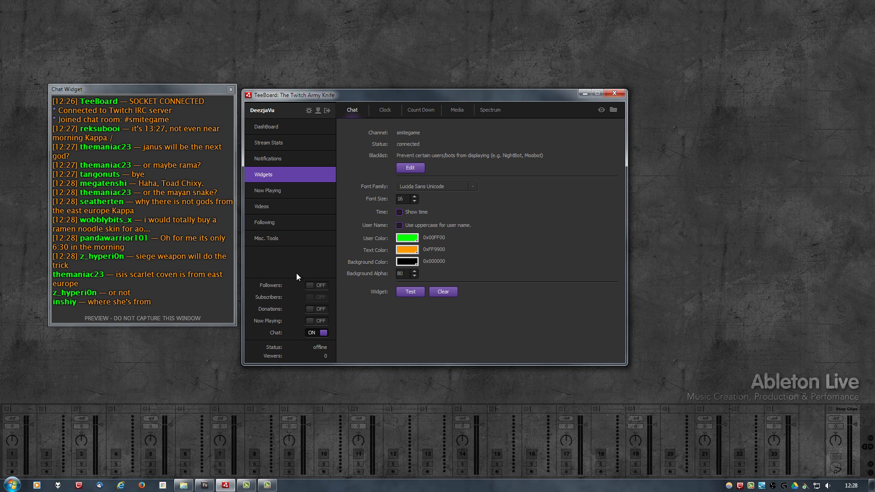
Step: Try lowering the chat widget's background alpha to 70 and down to 0
click(413, 276)
click(413, 276)
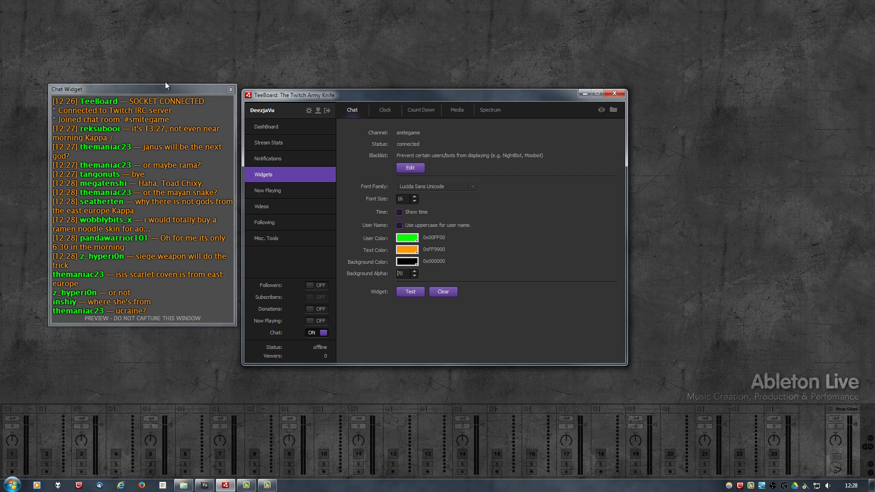
click(156, 89)
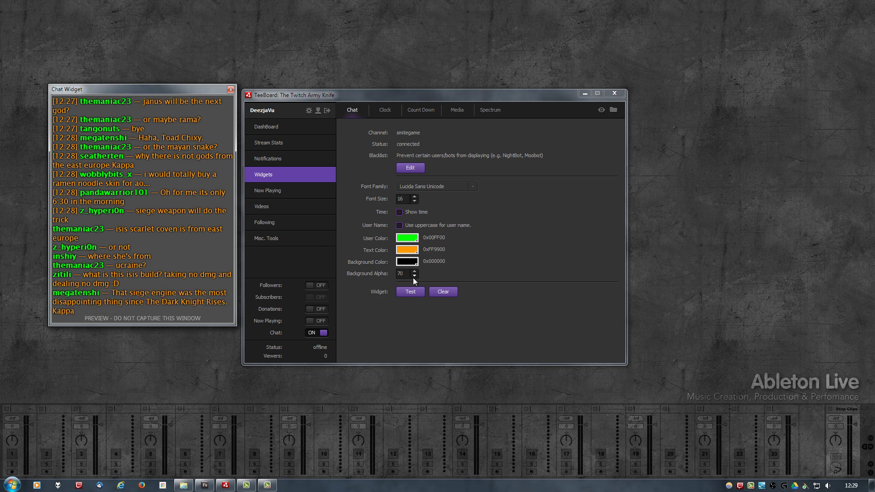
drag(413, 277, 413, 276)
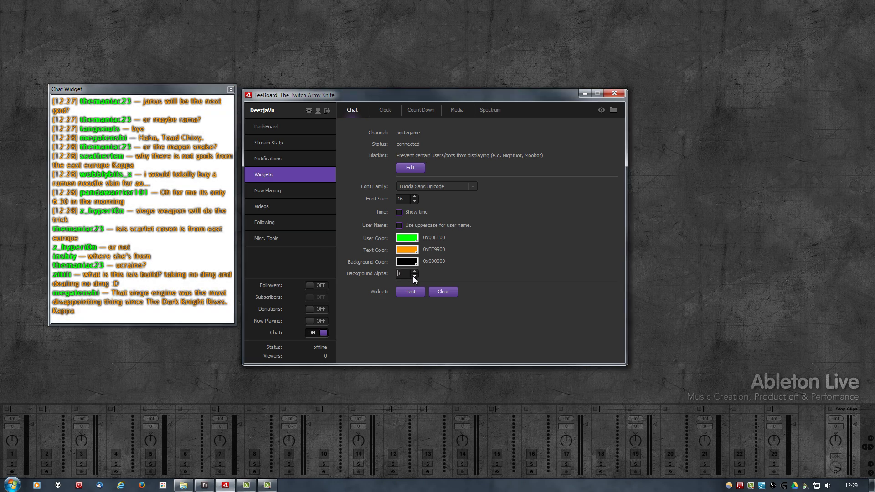
click(168, 235)
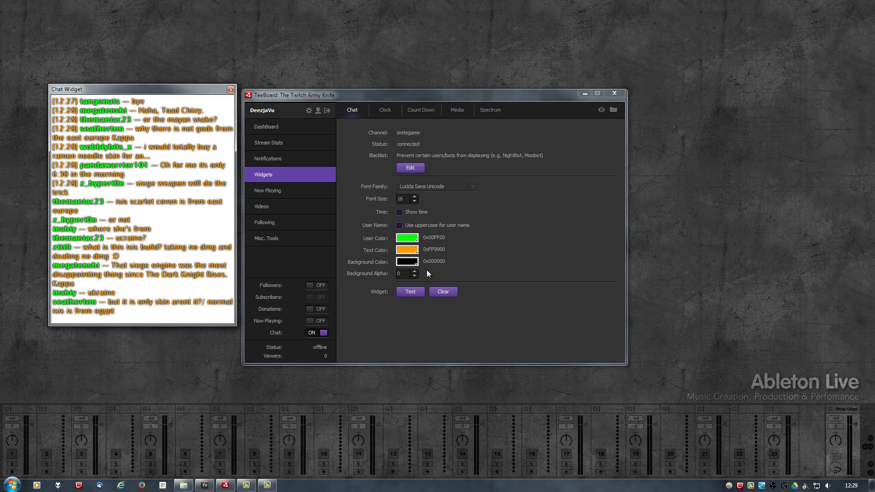
Step: Raise the chat widget's background alpha back to 80
click(414, 272)
click(415, 271)
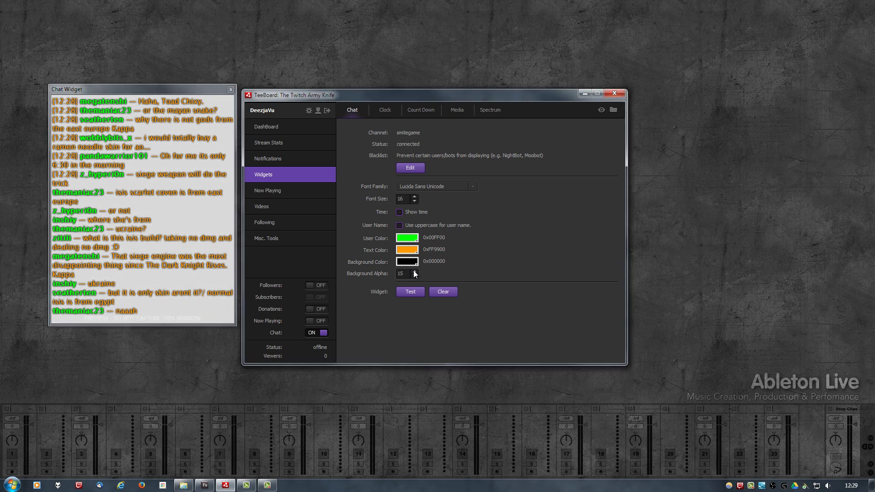
click(415, 272)
click(415, 272)
click(415, 271)
click(414, 272)
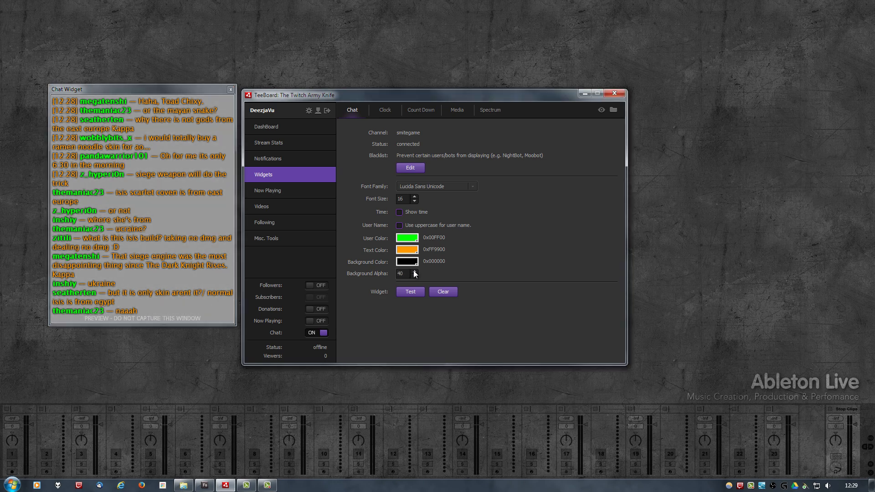
click(414, 272)
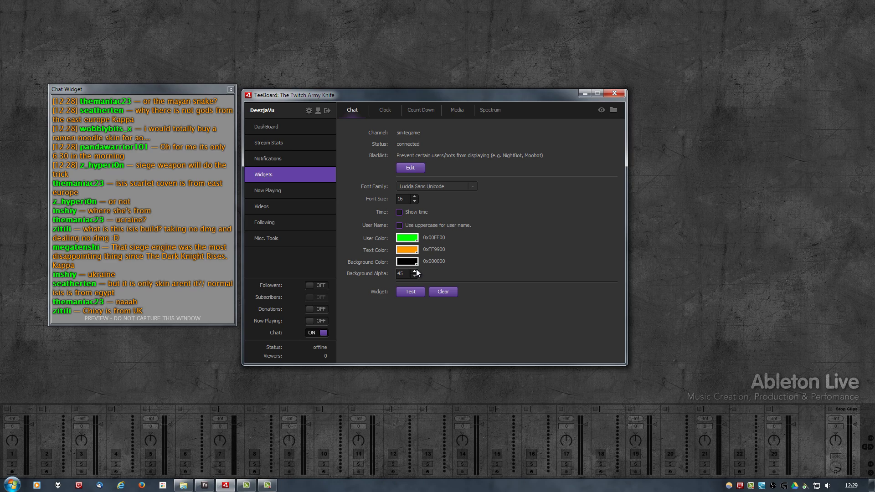
click(414, 272)
click(414, 271)
click(414, 271)
click(414, 271)
click(414, 272)
click(416, 270)
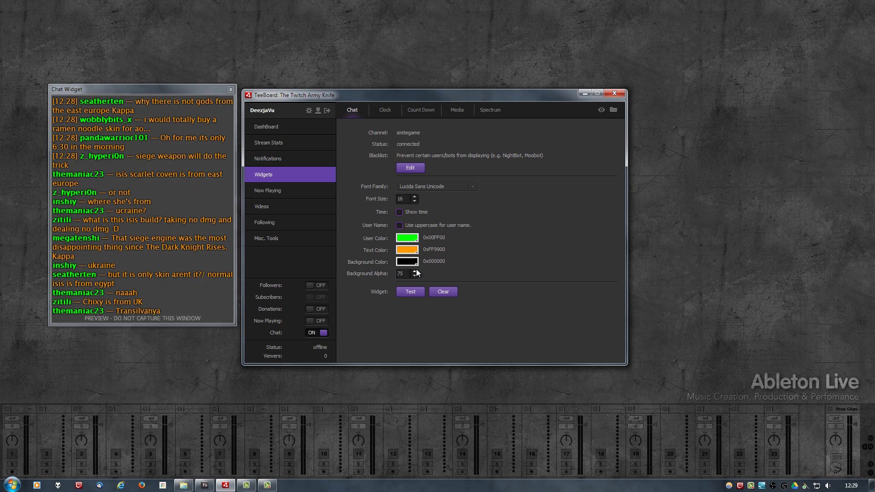
click(416, 271)
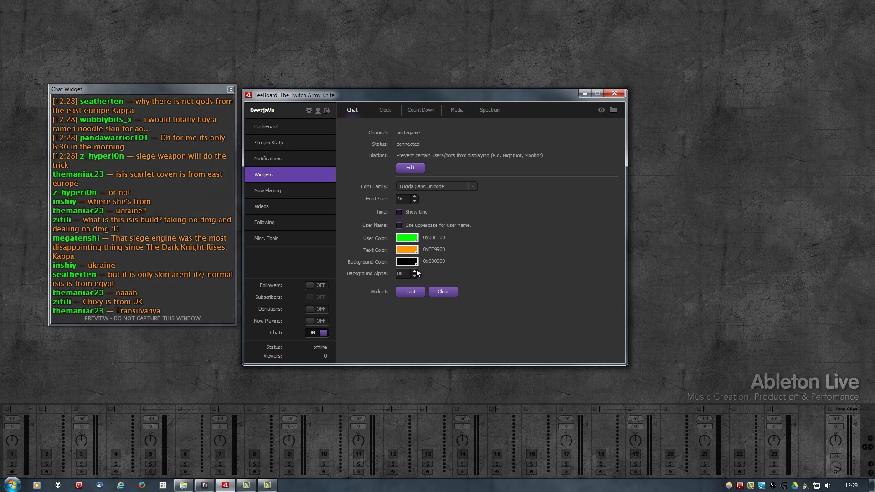
Step: Clear the messages from the chat widget and run the widget test
click(441, 291)
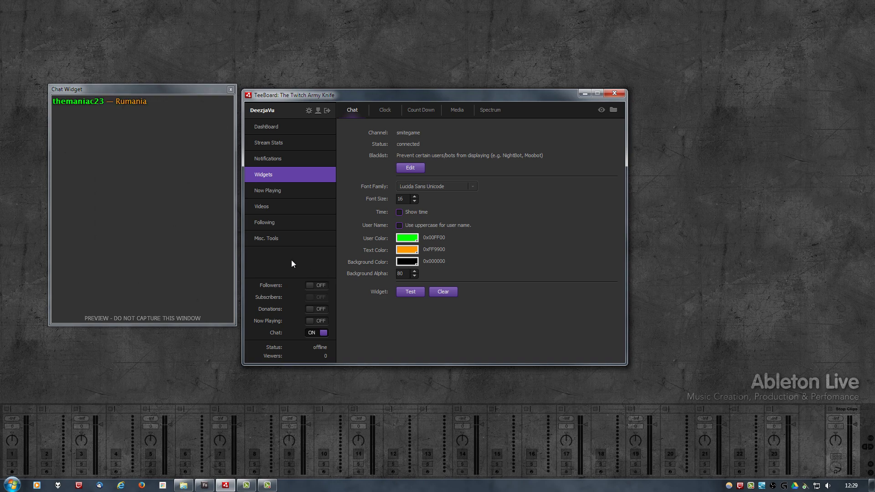
click(409, 292)
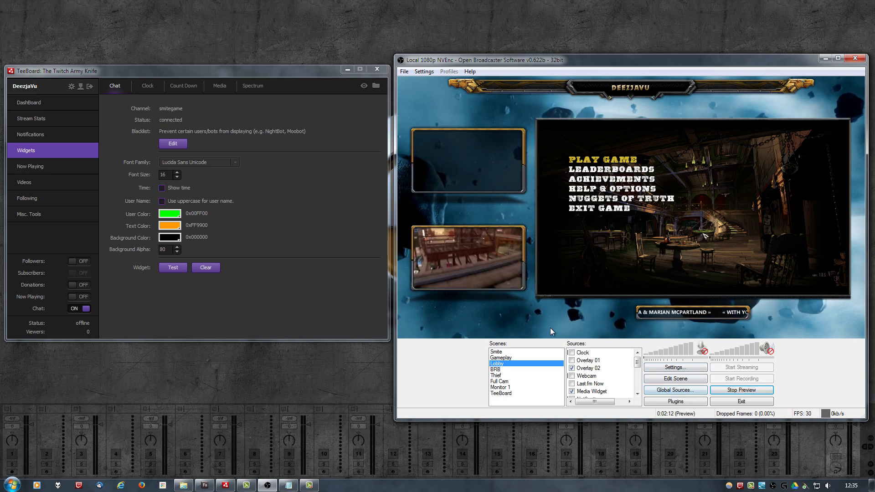
Step: Switch to Open Broadcaster Software and add a CLR Browser global source named "Global Chat"
click(661, 391)
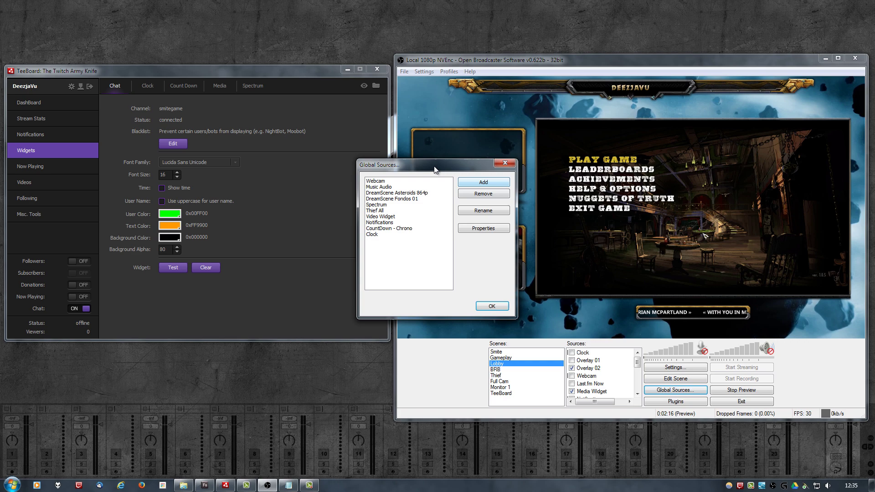
click(478, 184)
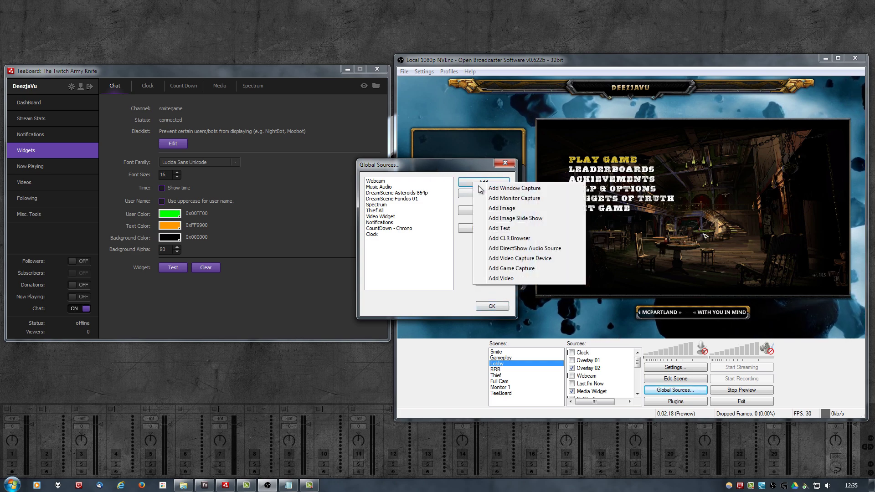
click(504, 229)
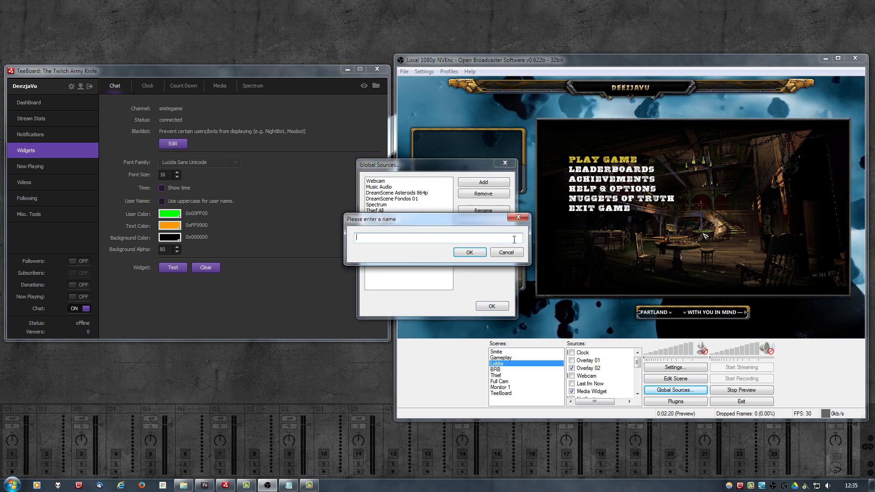
text(Glo)
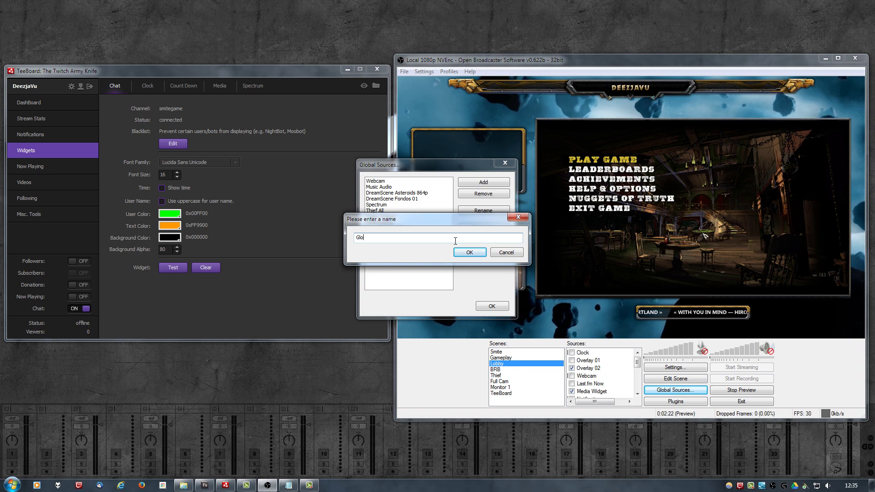
text(bal Chat)
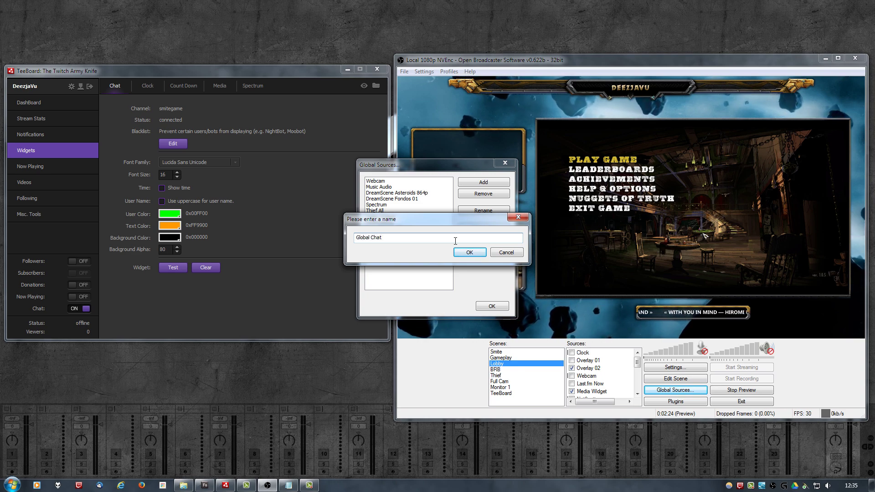
click(469, 252)
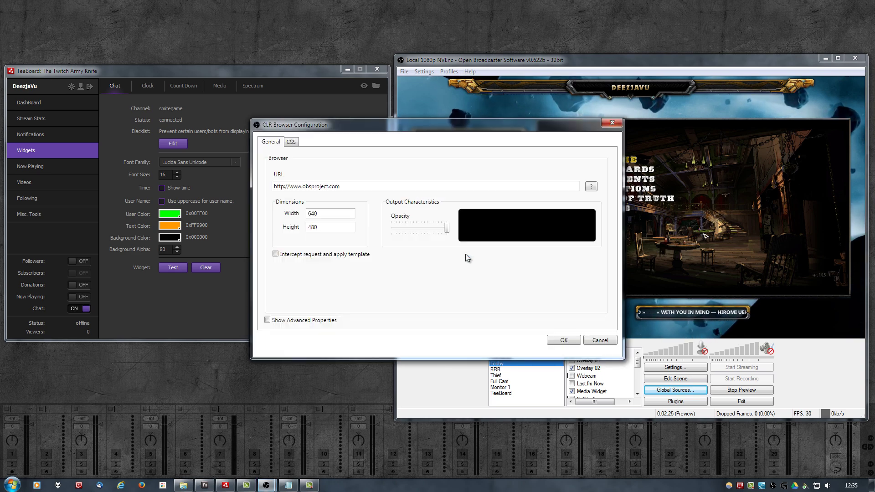
Step: Load the teeboard-chat HTML file from the widgets\chat folder into the Global Chat source and set its dimensions to 448 by 254
click(591, 186)
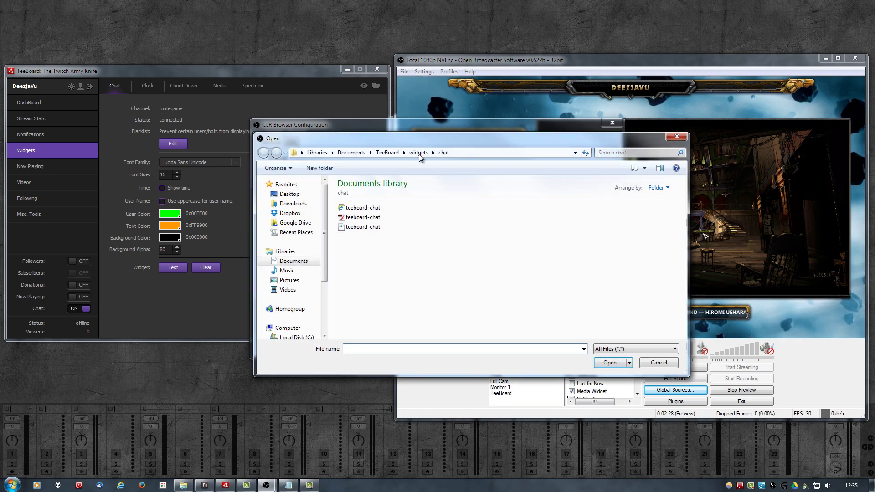
click(369, 208)
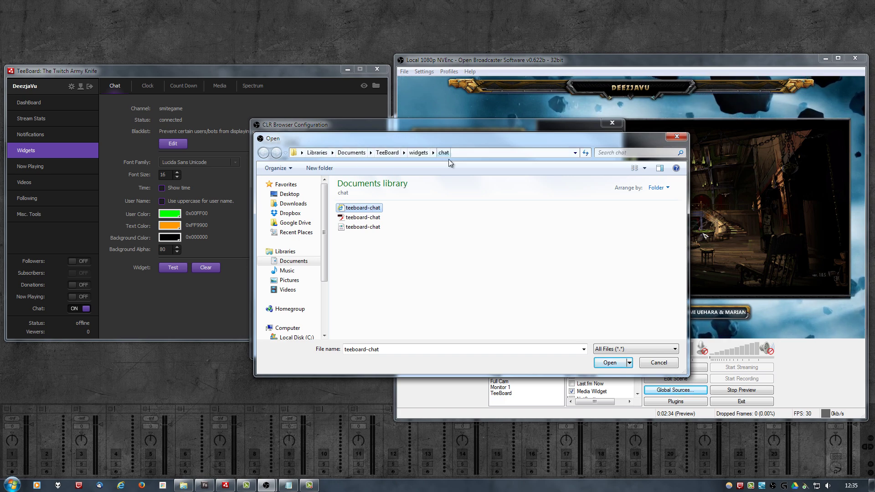
click(597, 363)
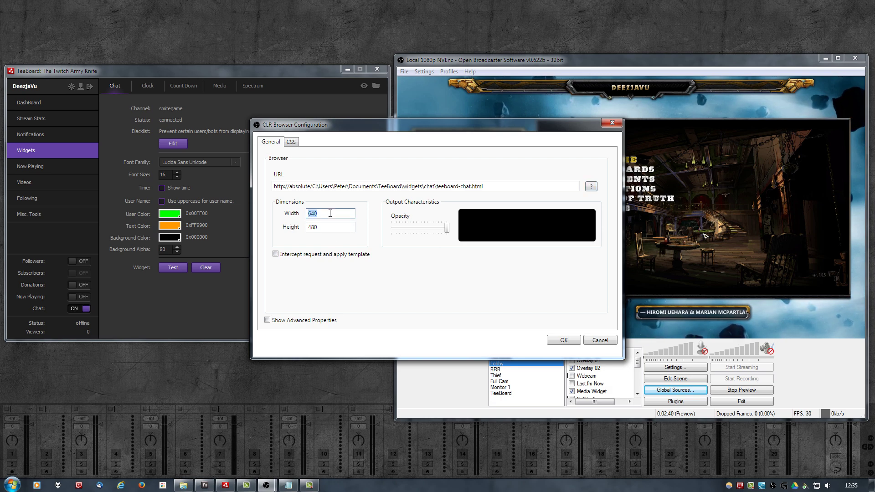
click(327, 226)
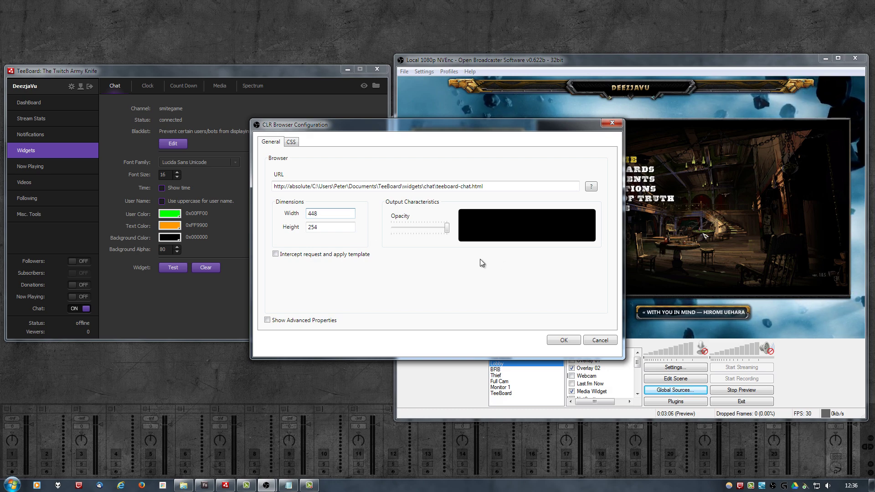
click(556, 342)
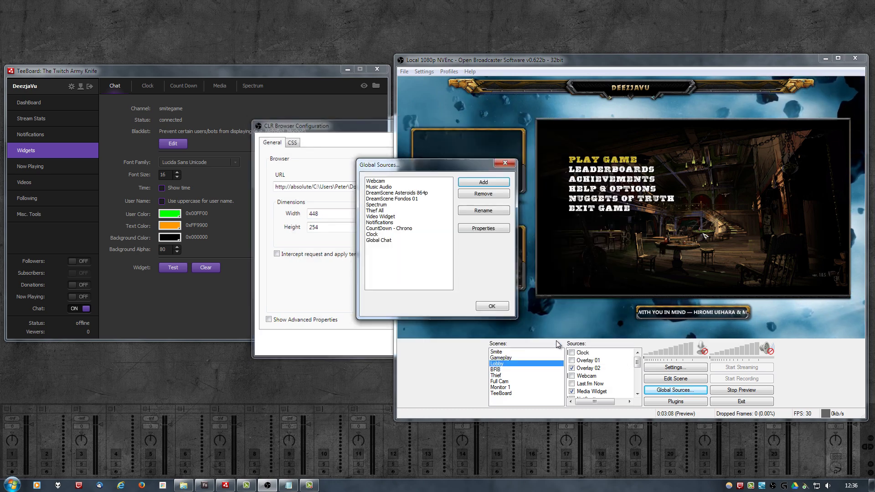
click(492, 306)
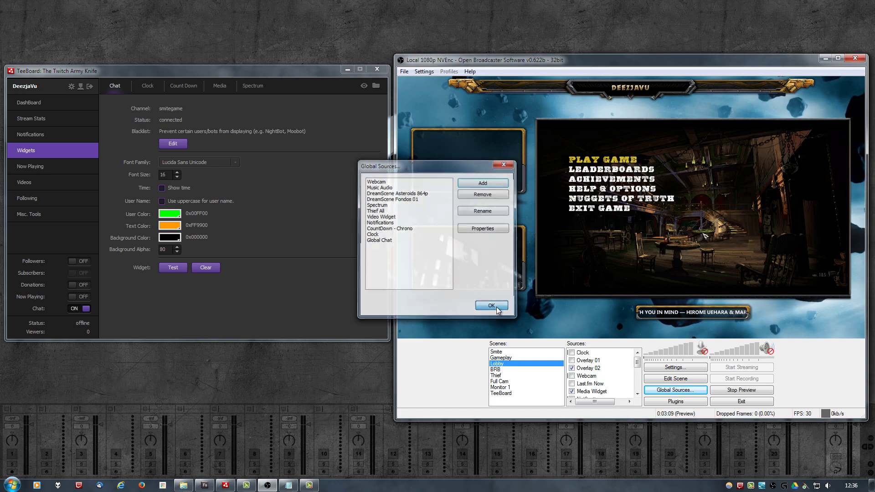
Step: Add the Global Chat global source to the Lobby scene, keeping its name
right_click(604, 370)
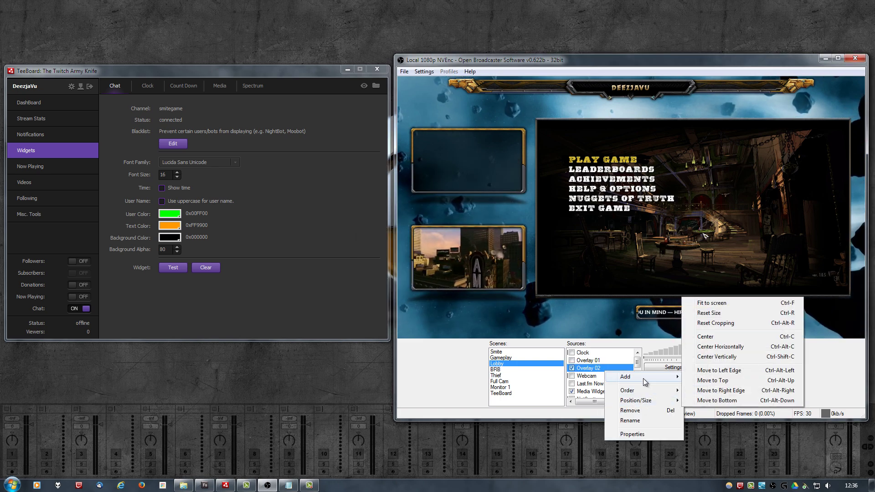
mouse_move(656, 377)
mouse_move(716, 416)
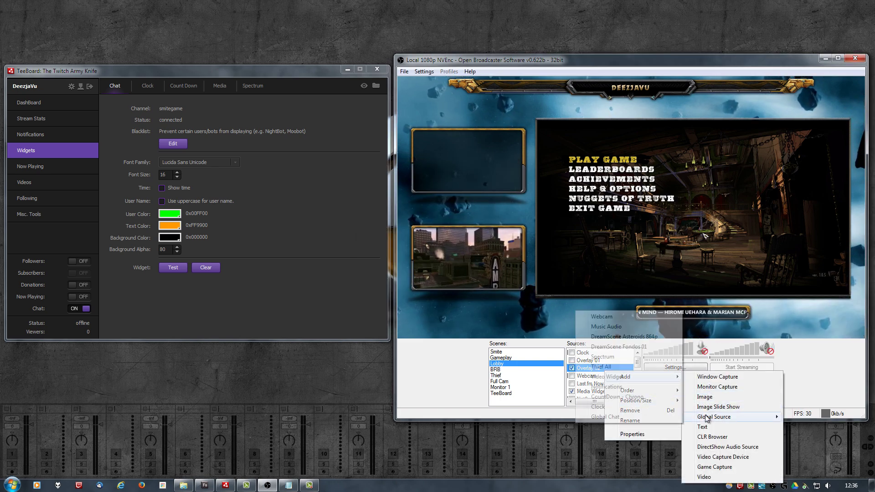
click(614, 418)
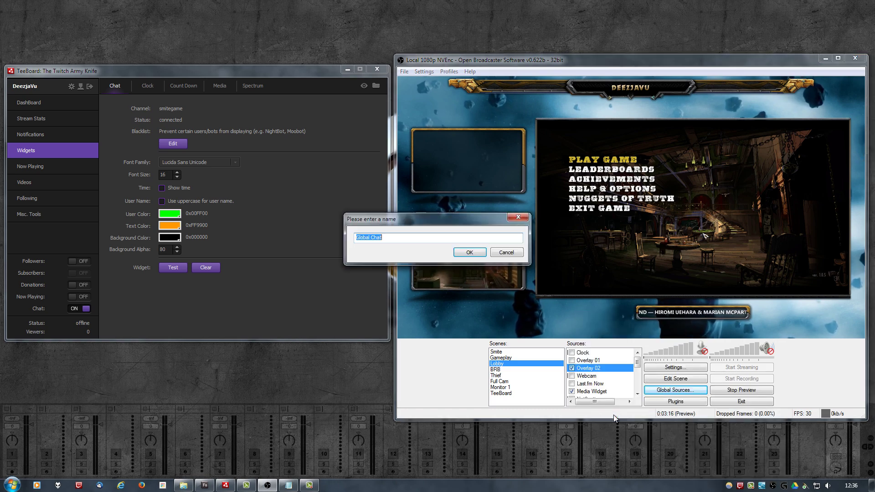
click(469, 253)
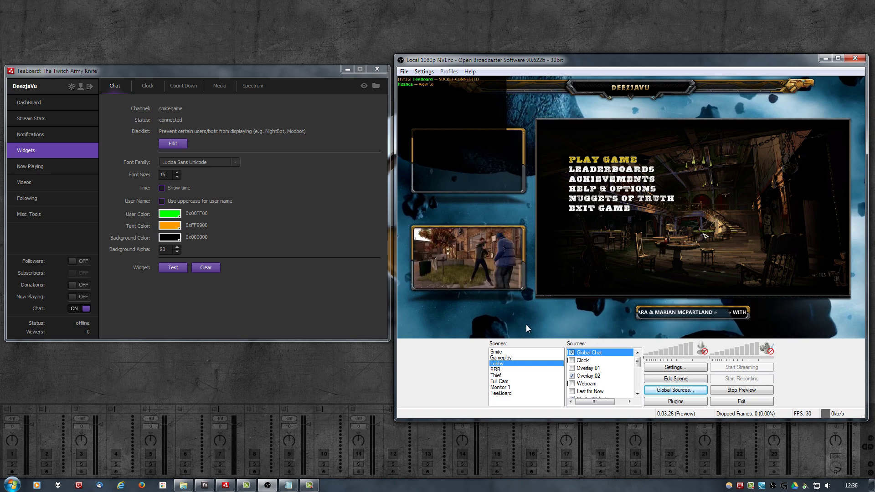
Step: Move the Global Chat overlay into the empty upper-left frame of the scene and order it directly below Overlay 02 in the sources
click(675, 379)
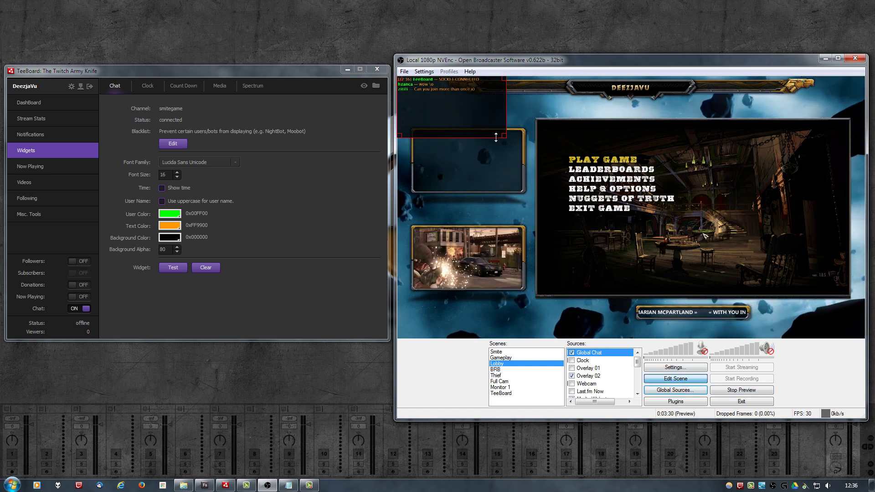
drag(458, 114, 455, 160)
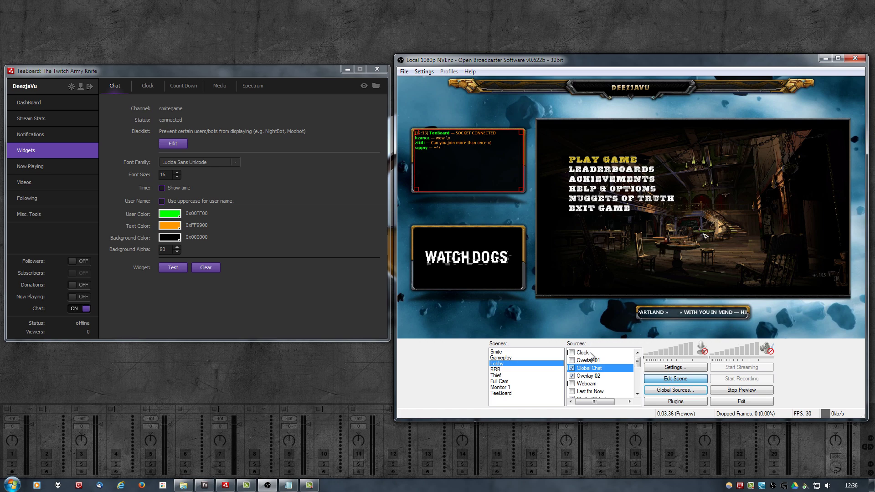
key(ctrl+Down)
key(ctrl+Down)
key(ctrl+Down)
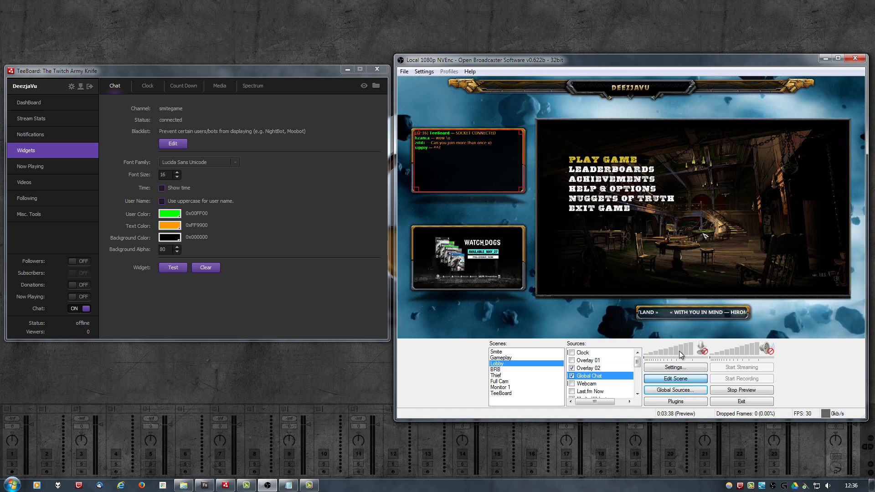
click(674, 379)
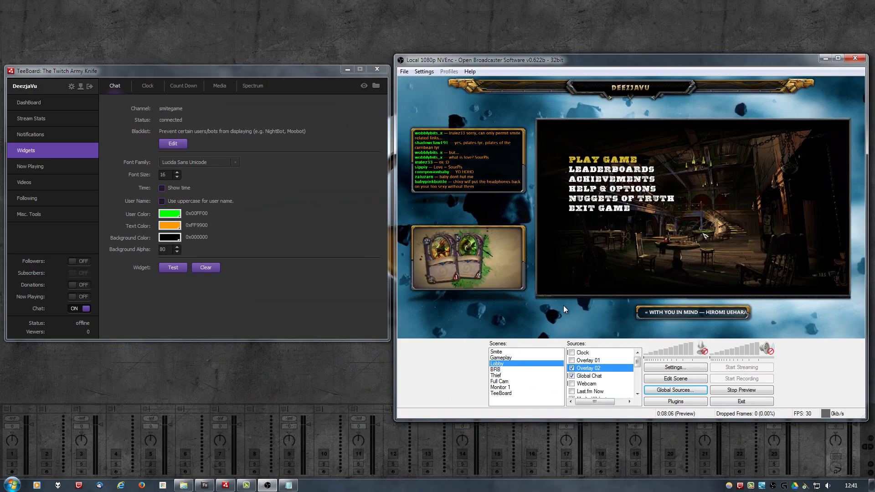
Step: Add a CLR Browser source named "Big Chat" to the Lobby scene
right_click(598, 368)
mouse_move(640, 400)
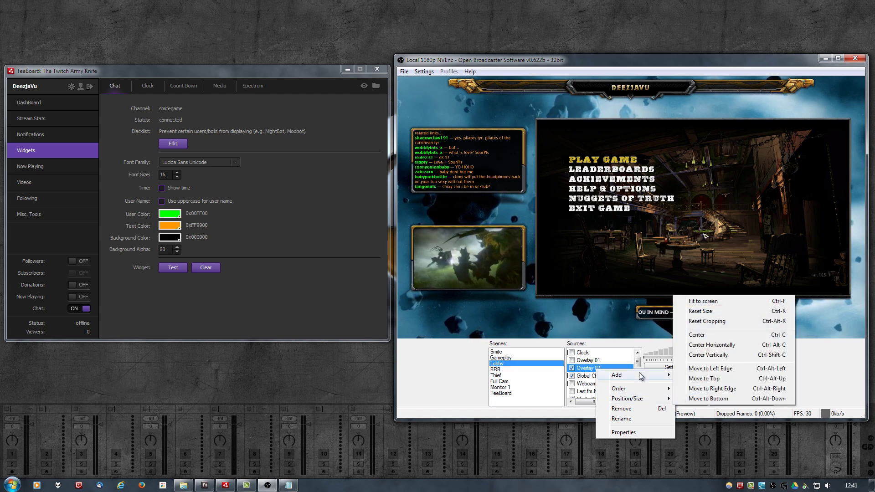
mouse_move(656, 374)
click(703, 435)
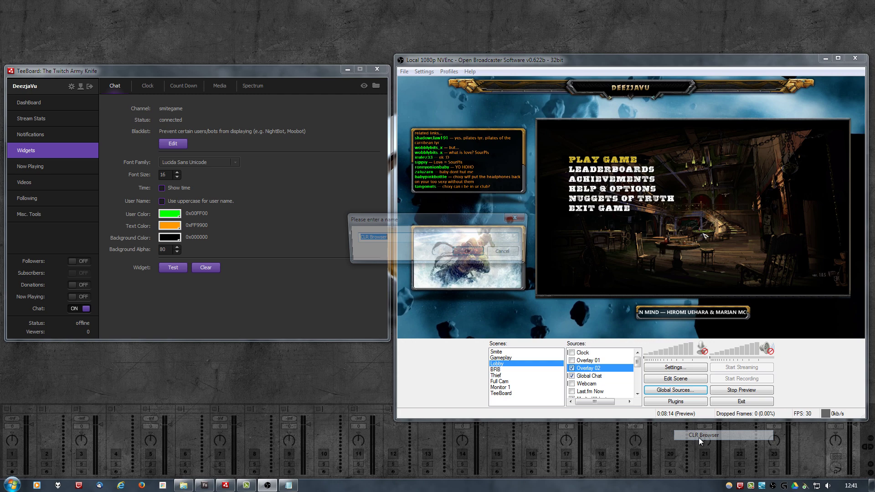
text(B)
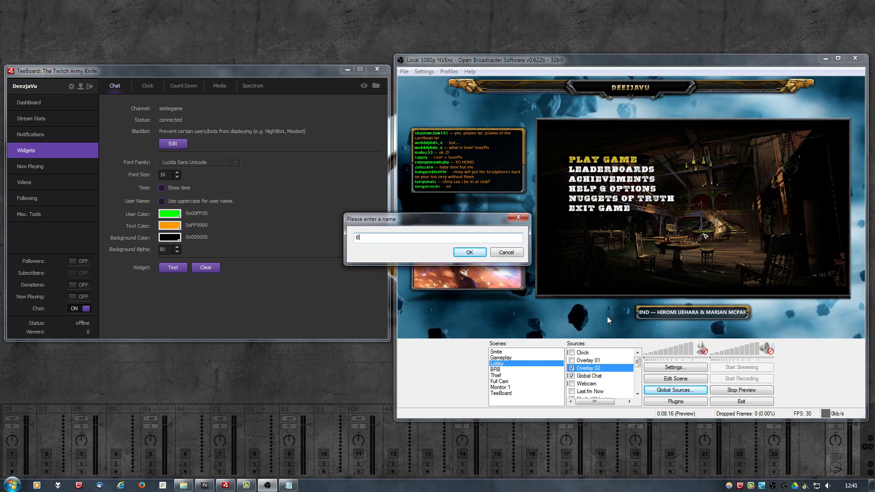
text(ig Chat)
key(Return)
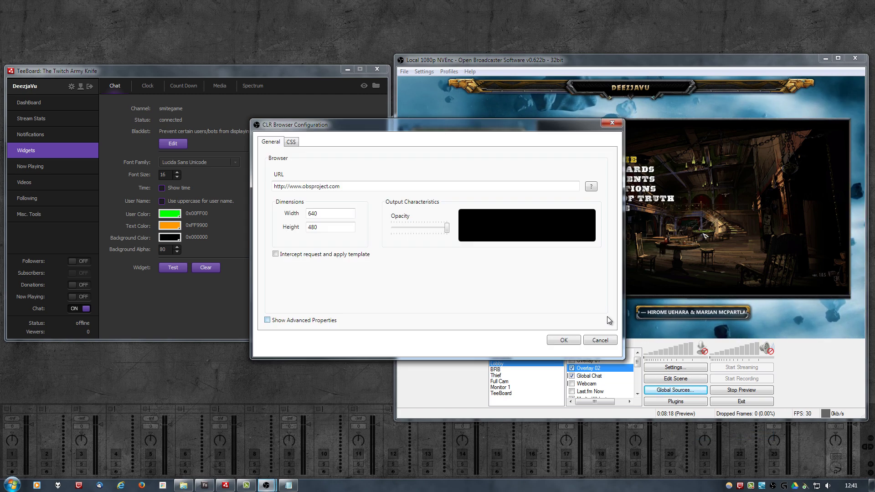
Step: Load the teeboard-chat HTML file into the Big Chat source, set its height to 720 and reduce its width
click(591, 186)
click(361, 208)
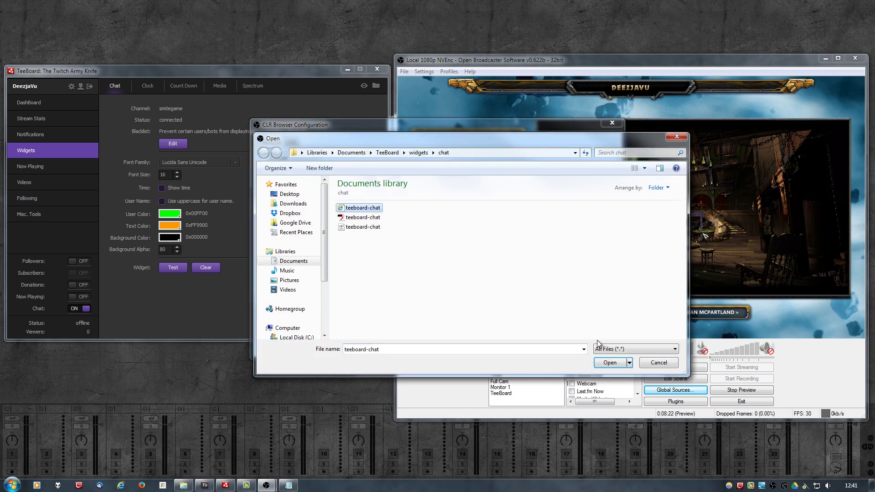
click(610, 362)
double_click(333, 227)
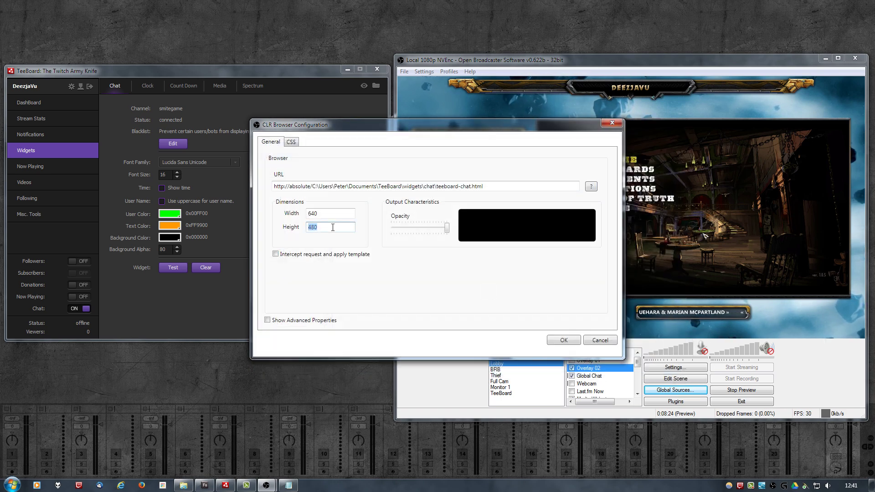
text(720)
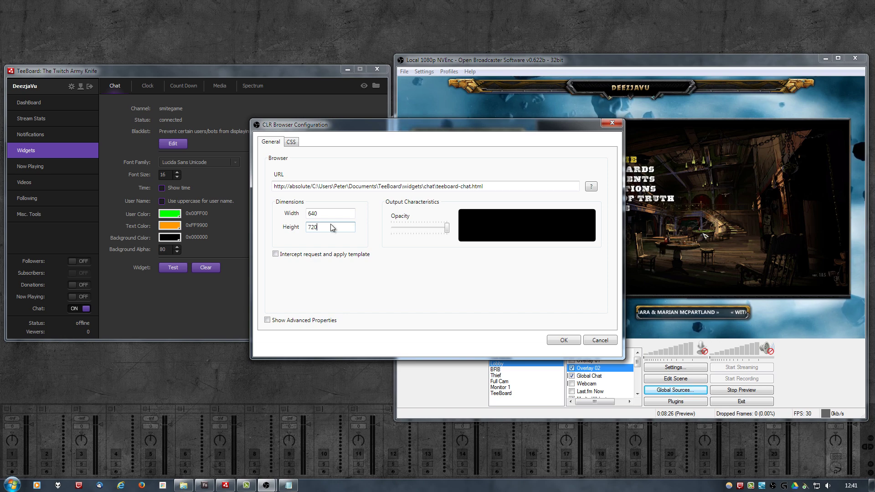
click(331, 215)
double_click(330, 215)
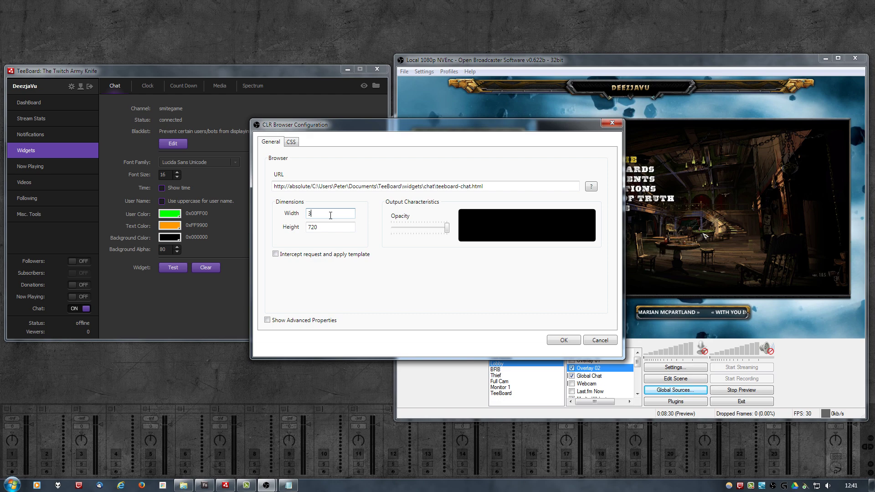
click(553, 341)
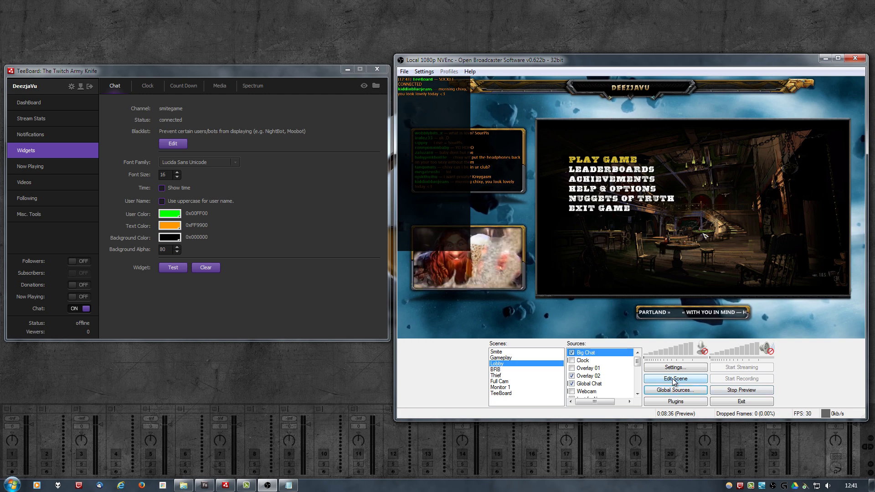
Step: Try scaling the Big Chat overlay to different sizes and placing it at the right and left sides of the game frame
drag(452, 155, 804, 190)
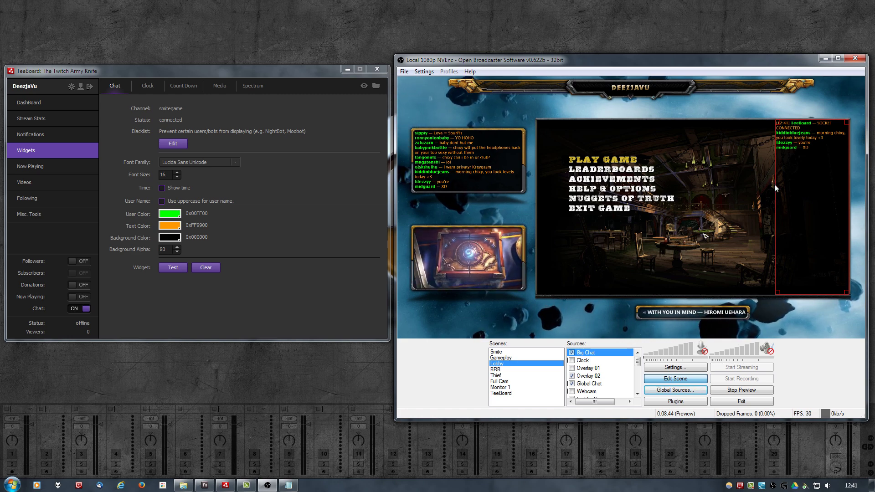
drag(776, 188, 764, 186)
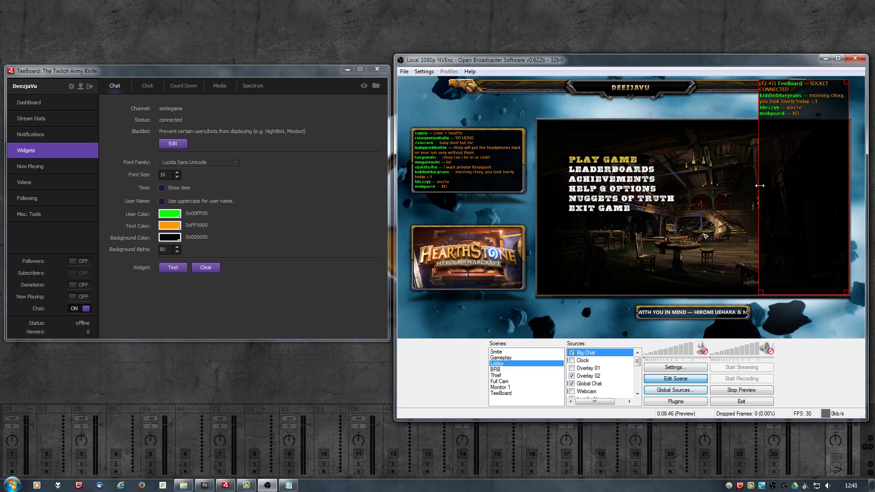
drag(783, 136, 761, 167)
drag(765, 132, 783, 177)
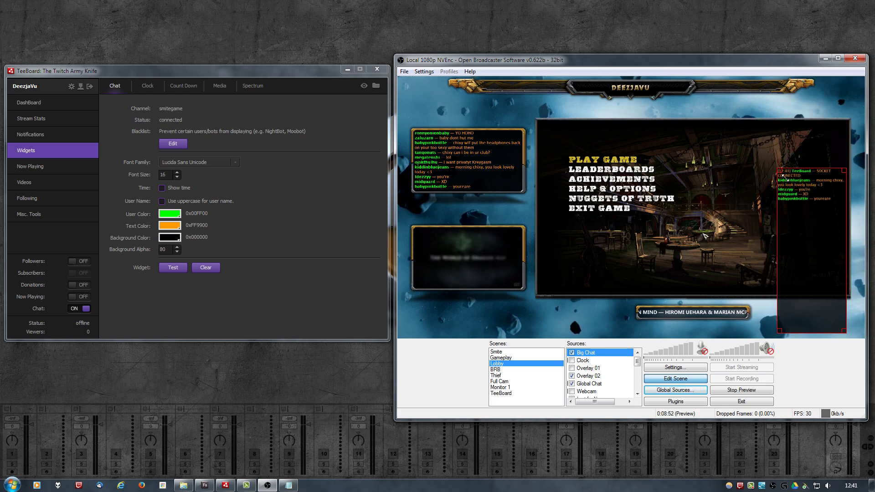
drag(792, 146, 566, 155)
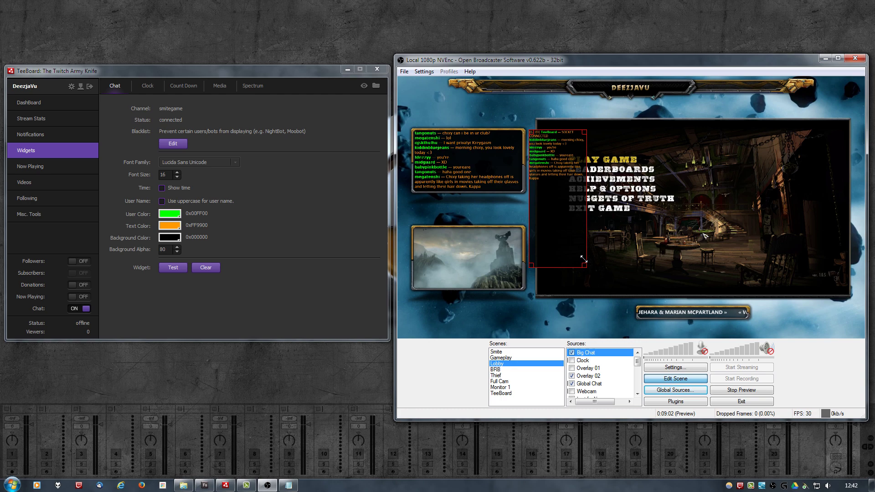
Step: Check the shrunken Big Chat overlay's text in the fullscreen preview, and return to the normal preview
right_click(605, 189)
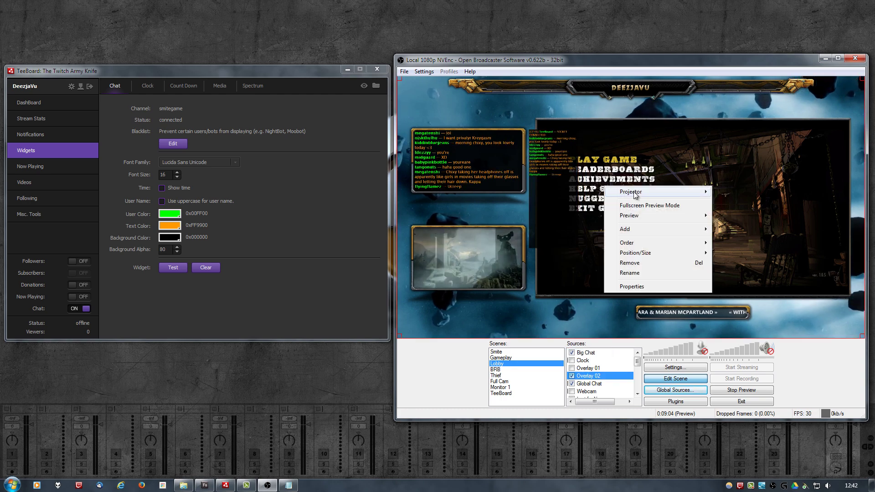
click(630, 209)
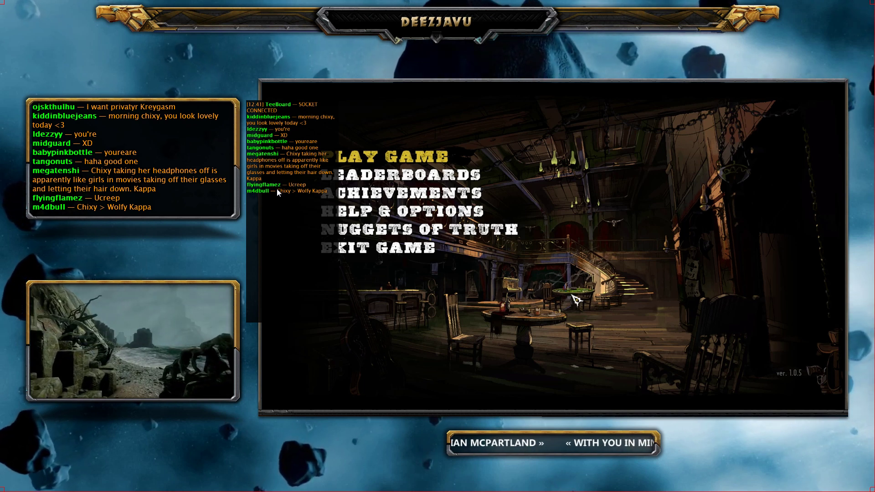
right_click(305, 208)
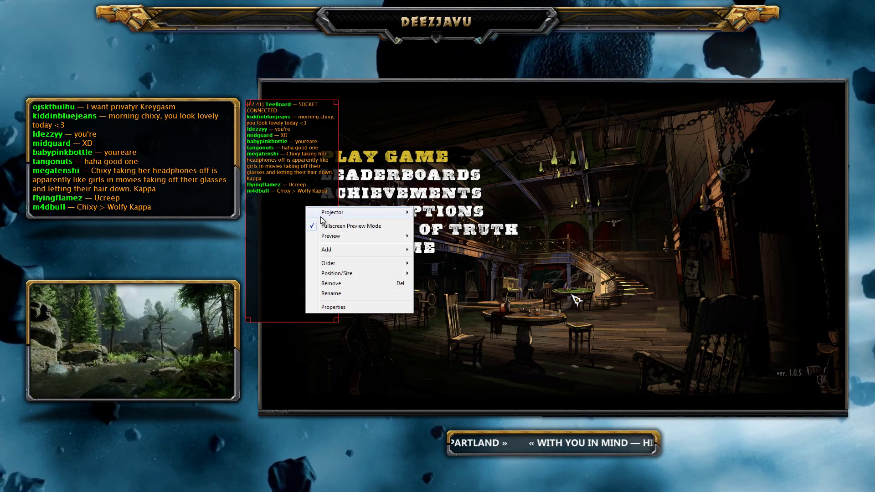
click(334, 225)
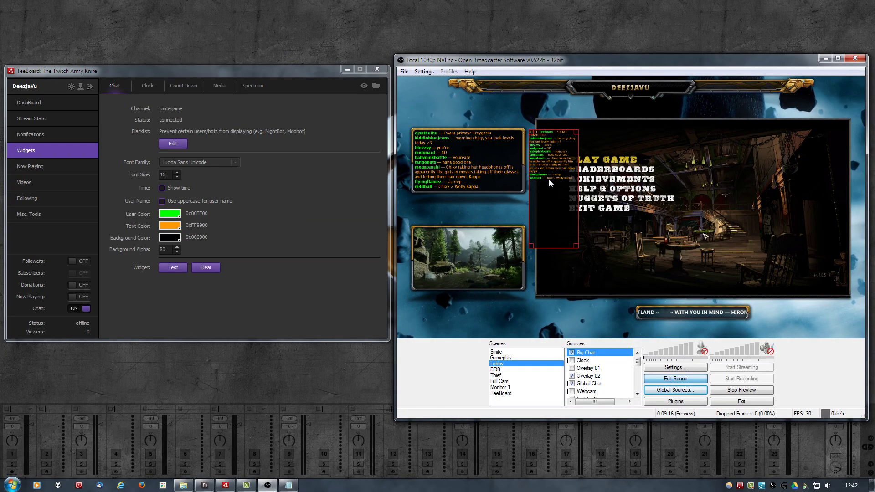
Step: Reset the Big Chat overlay to its original size and place it along the right inner edge of the game frame
drag(549, 179, 583, 185)
right_click(587, 174)
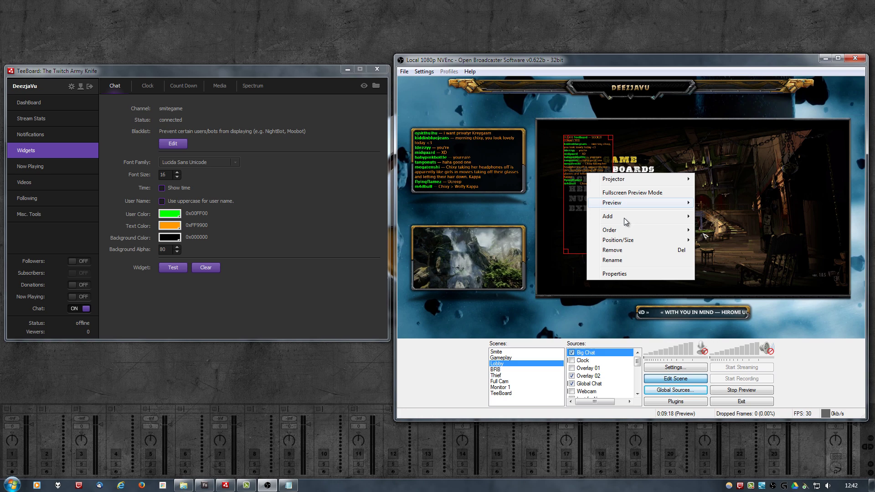
mouse_move(647, 240)
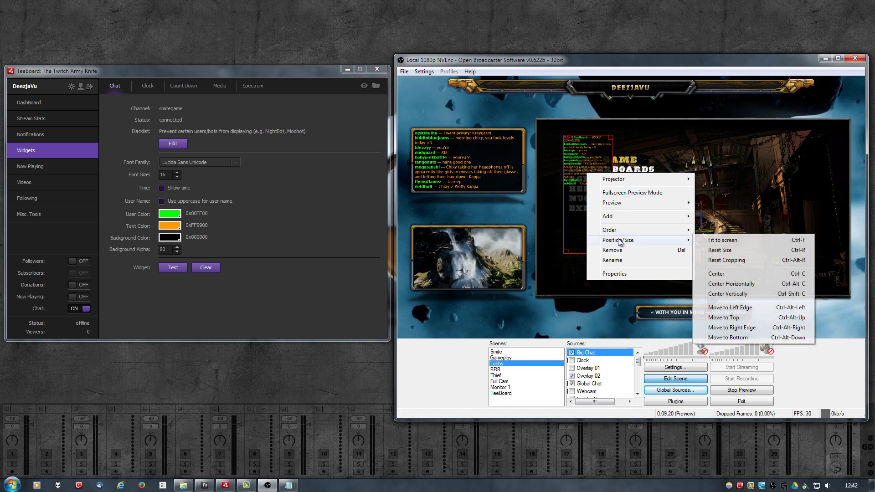
click(720, 250)
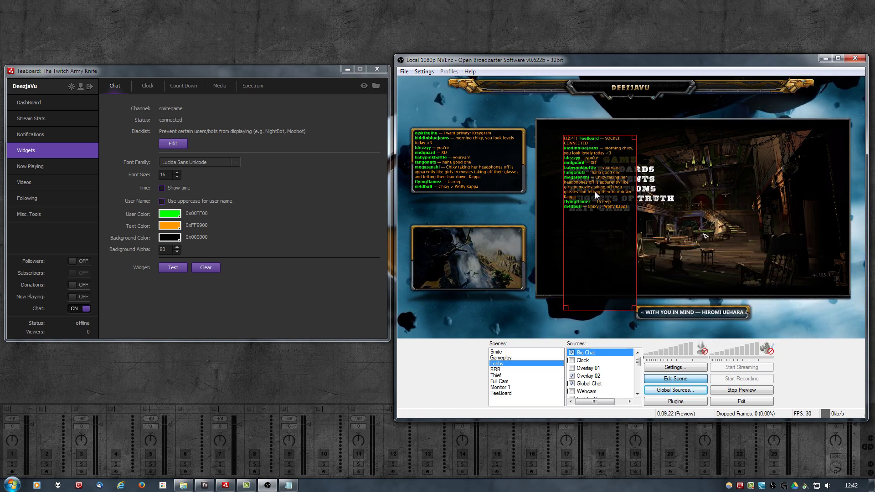
drag(591, 179, 805, 176)
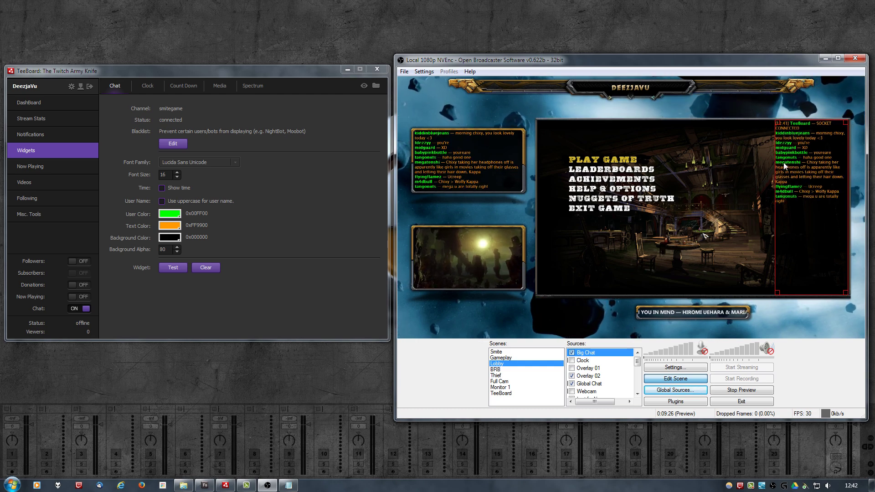
Step: Check the width and height in the Big Chat source's CLR Browser configuration and accept them
double_click(585, 353)
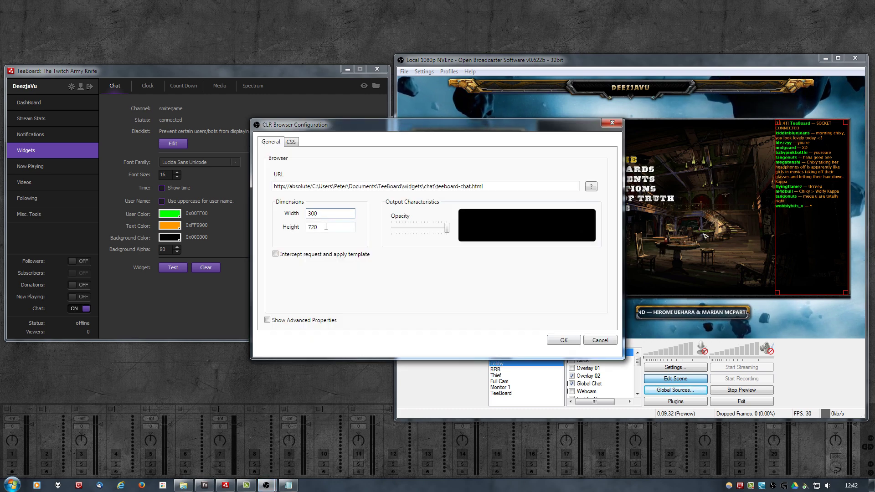
click(562, 341)
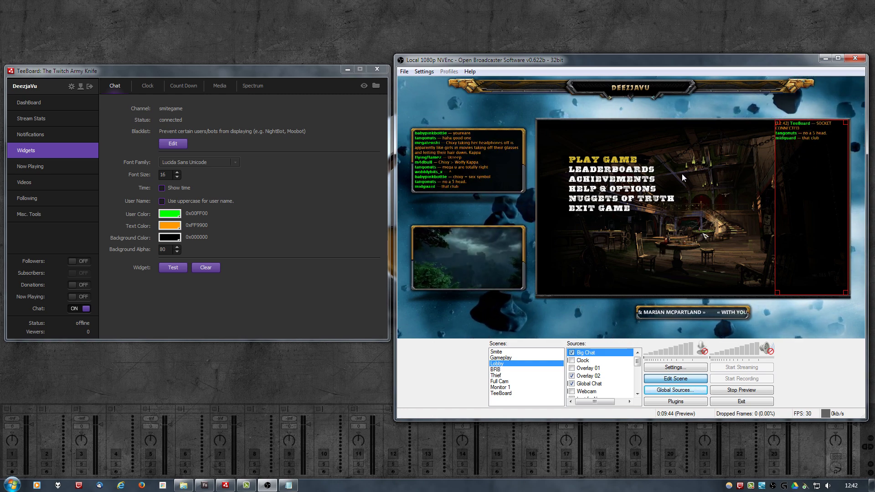
click(285, 74)
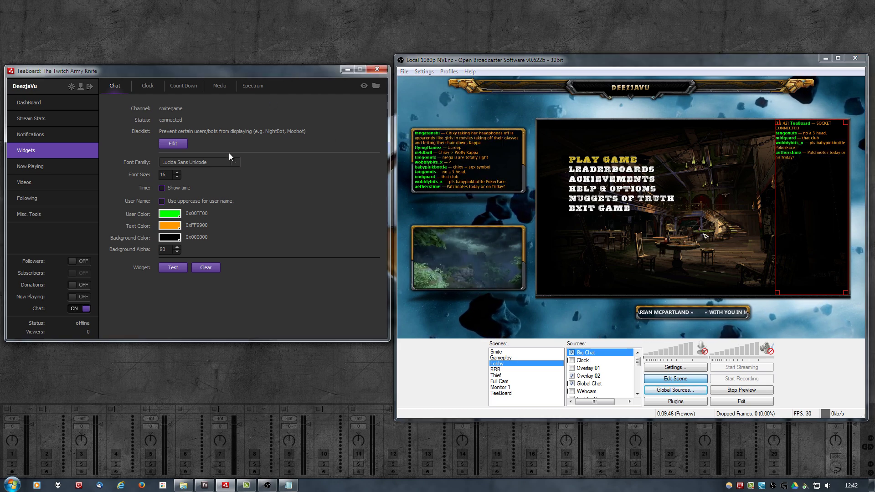
click(195, 163)
click(195, 163)
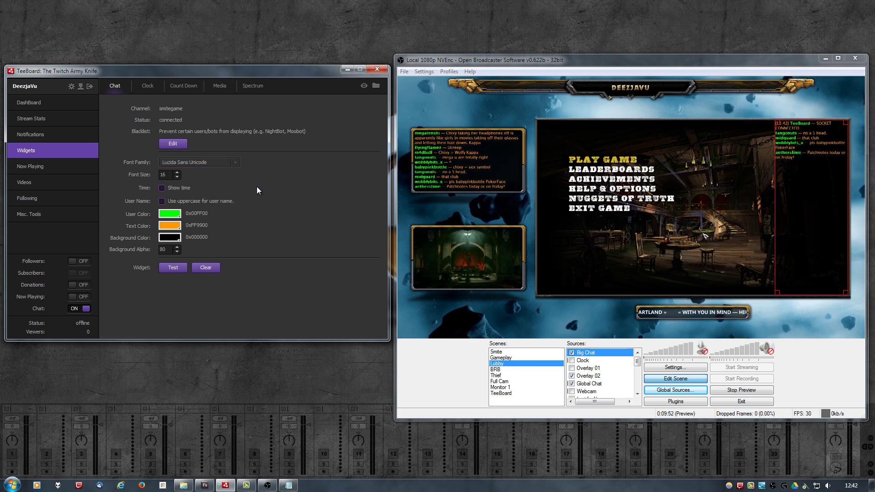
Step: Move the TeeBoard window out of the way, centre the Open Broadcaster Software window and view the Lobby scene in fullscreen preview
drag(181, 73, 874, 127)
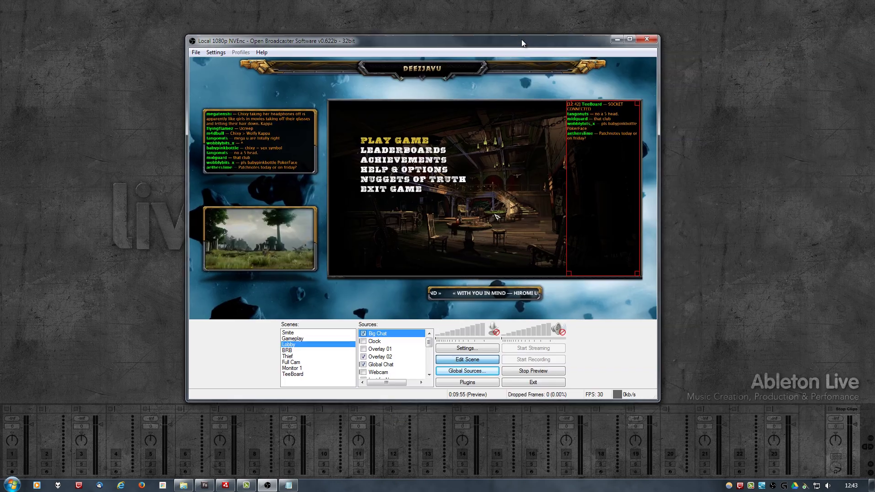
drag(729, 61, 521, 39)
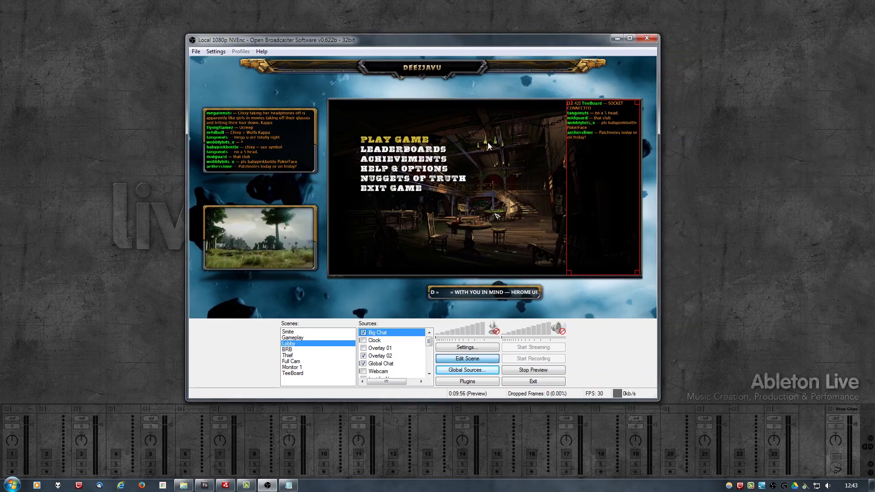
right_click(489, 143)
click(455, 362)
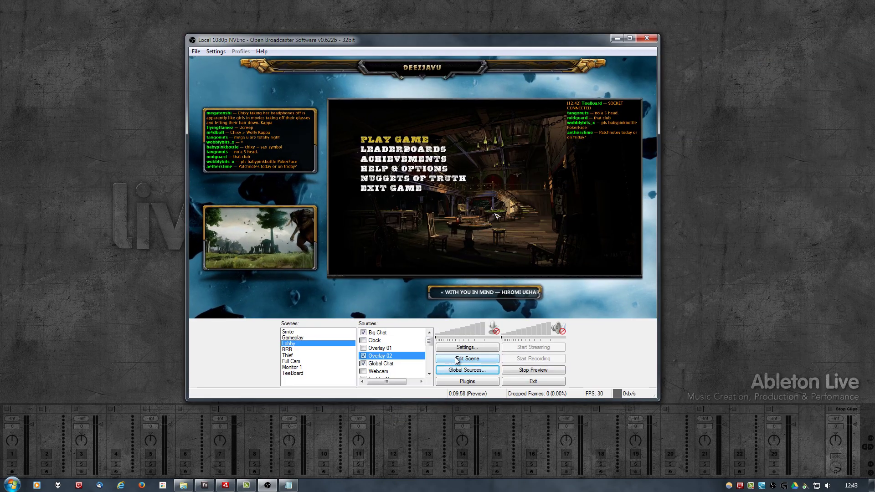
right_click(456, 278)
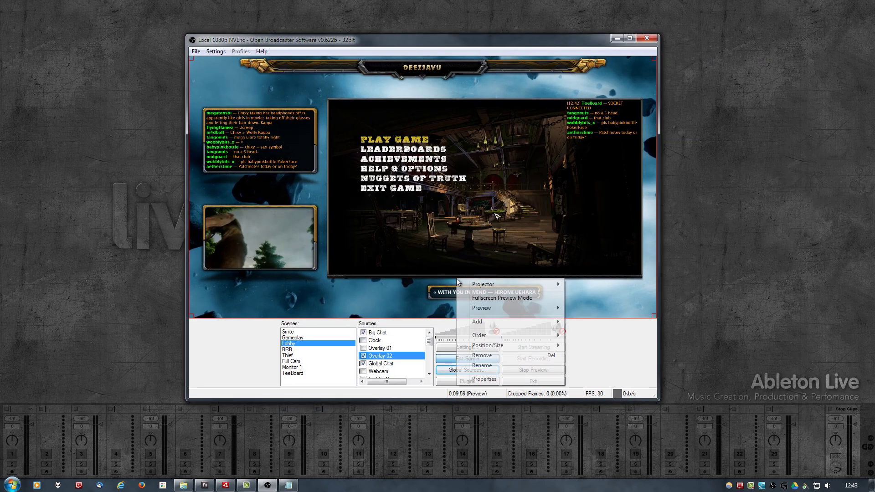
click(487, 299)
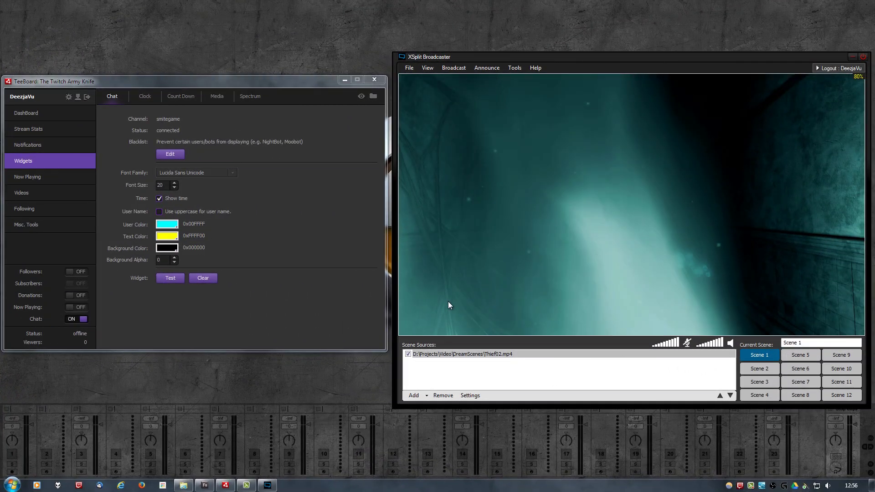
Step: In XSplit Broadcaster, add the teeboard-chat.swf file from TeeBoard's widgets\chat folder to Scene 1 as a media file source
click(426, 396)
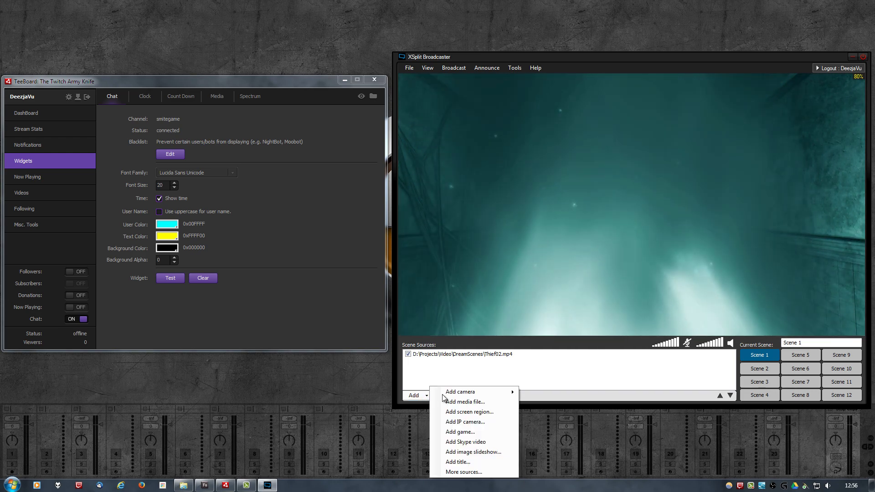
click(451, 402)
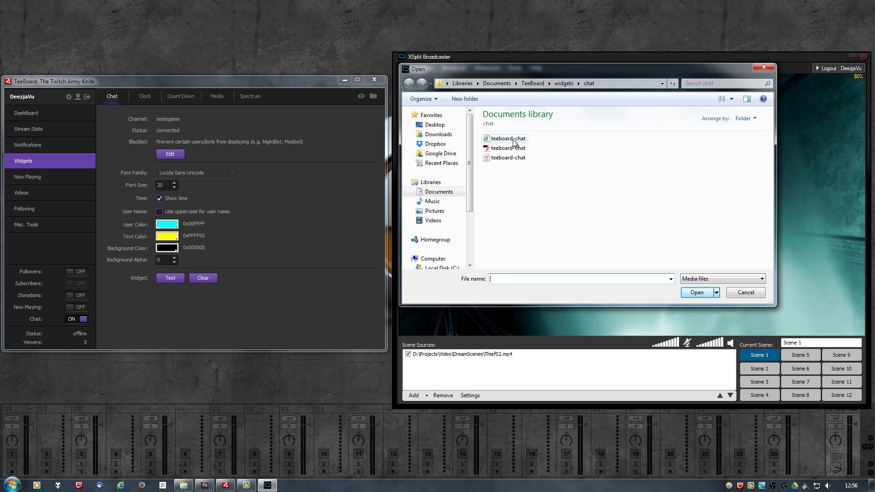
click(509, 149)
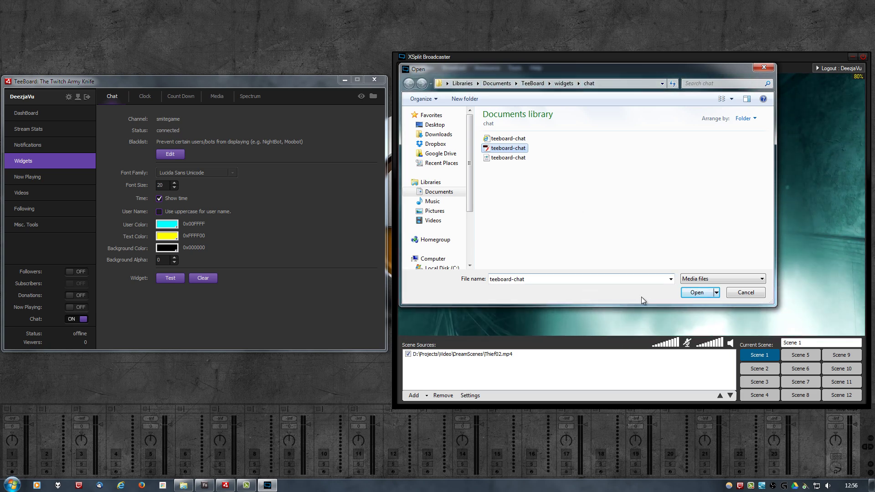
click(697, 292)
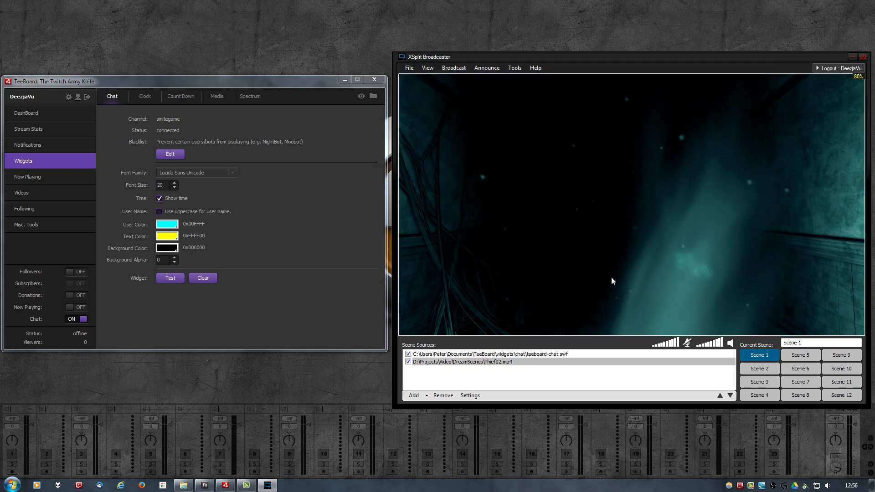
Step: Check the incoming messages in the XSplit chat overlay alongside TeeBoard's chat widget settings
click(477, 183)
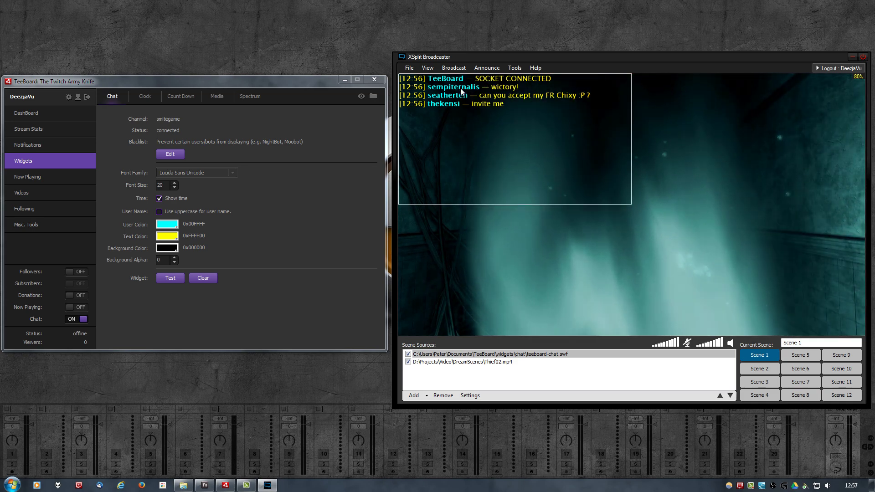
click(114, 136)
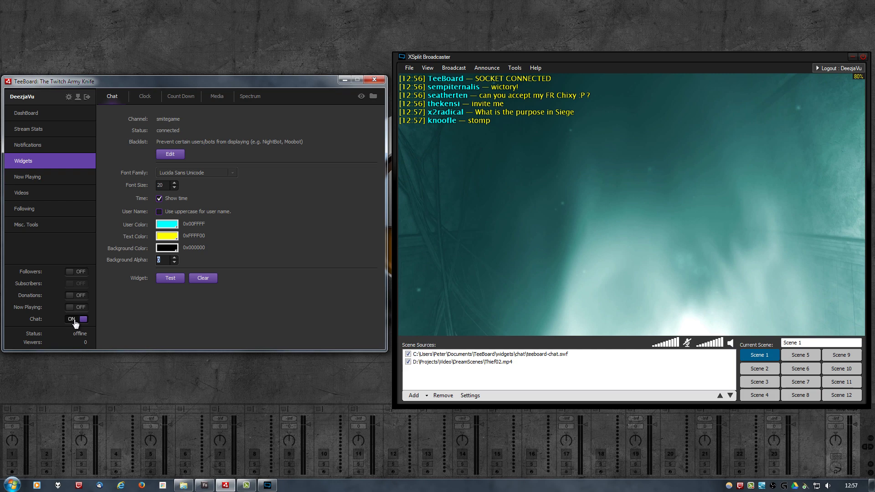
click(465, 122)
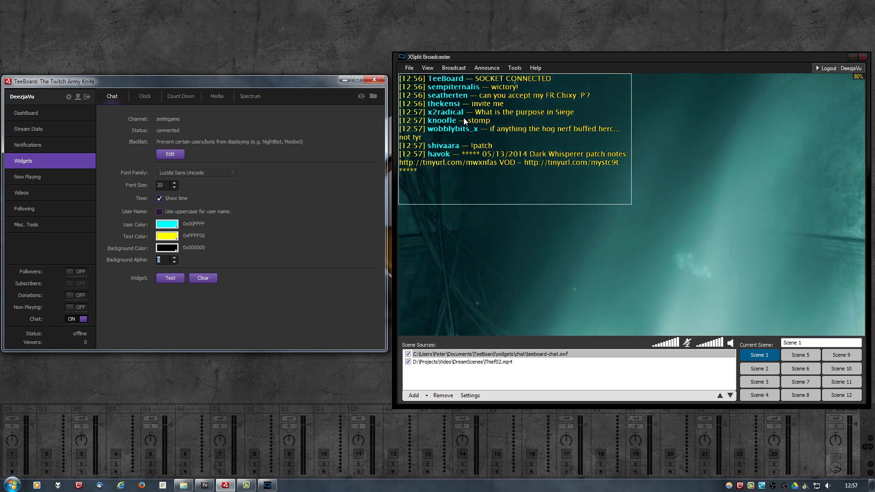
click(470, 215)
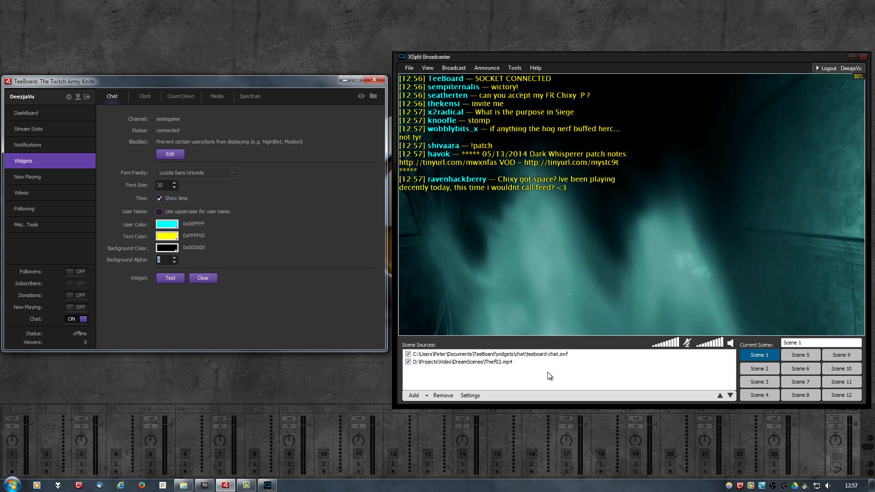
Step: Restyle TeeBoard's chat widget with user color 0xFF0000, text color 0xFFFFFF and background alpha 70
click(167, 235)
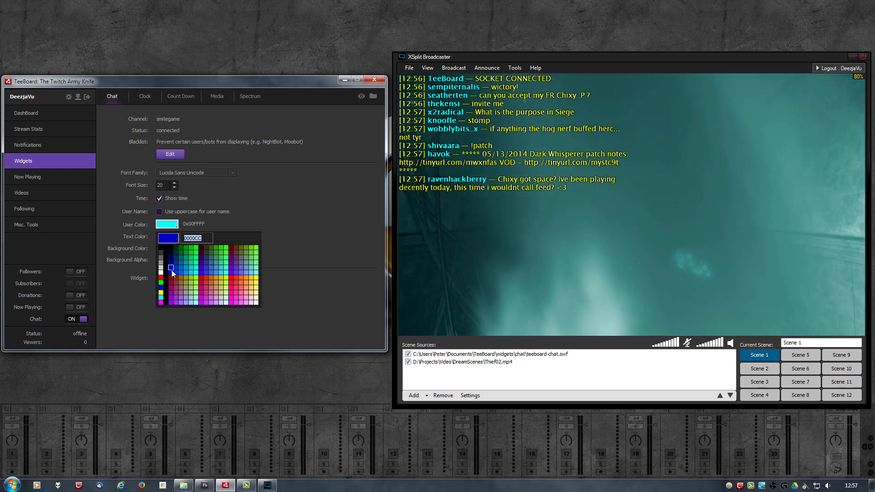
click(160, 277)
click(167, 236)
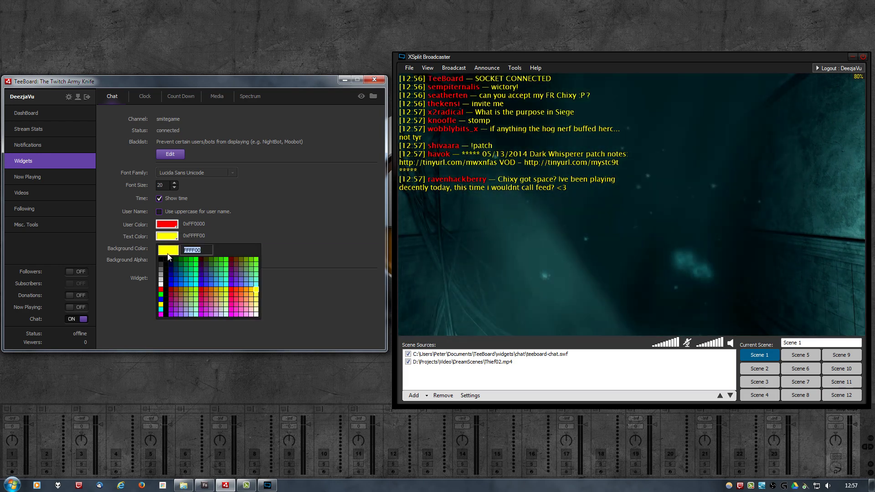
click(161, 285)
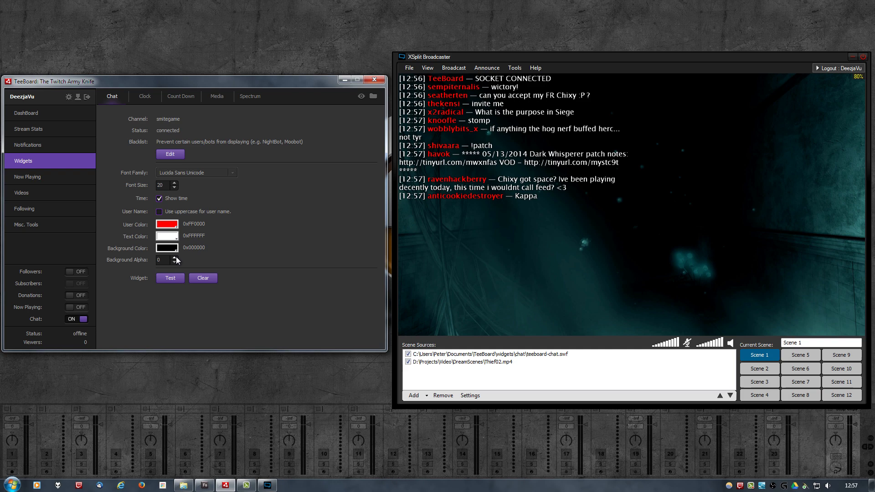
scroll(176, 259, up, 20)
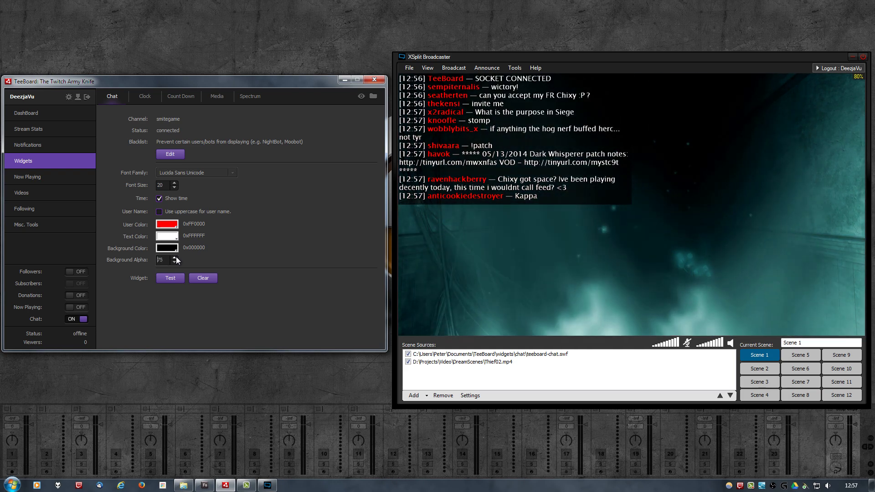
scroll(176, 260, down, 5)
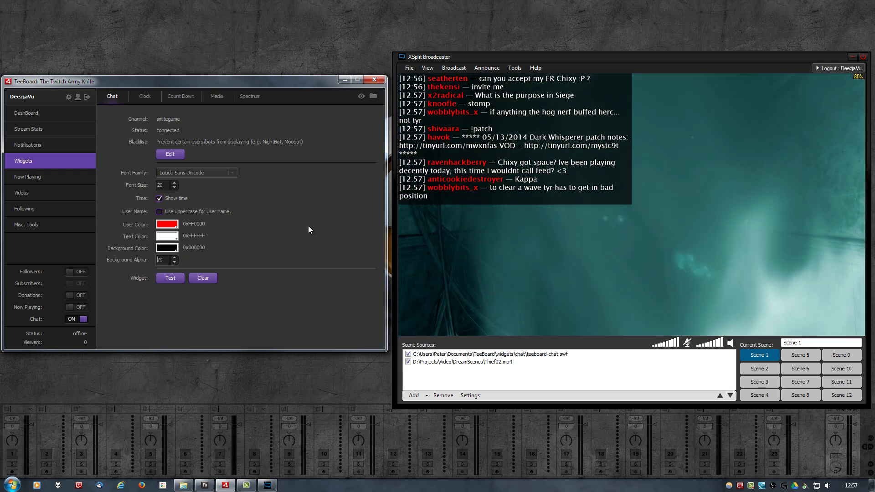
Step: Resize the teeboard-chat overlay in XSplit Broadcaster to span the full scene height and about a third of the scene width
click(473, 167)
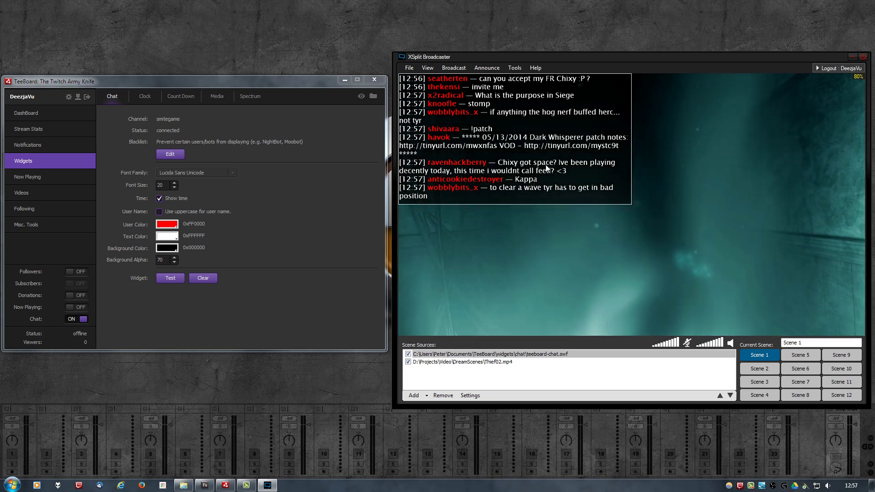
click(539, 206)
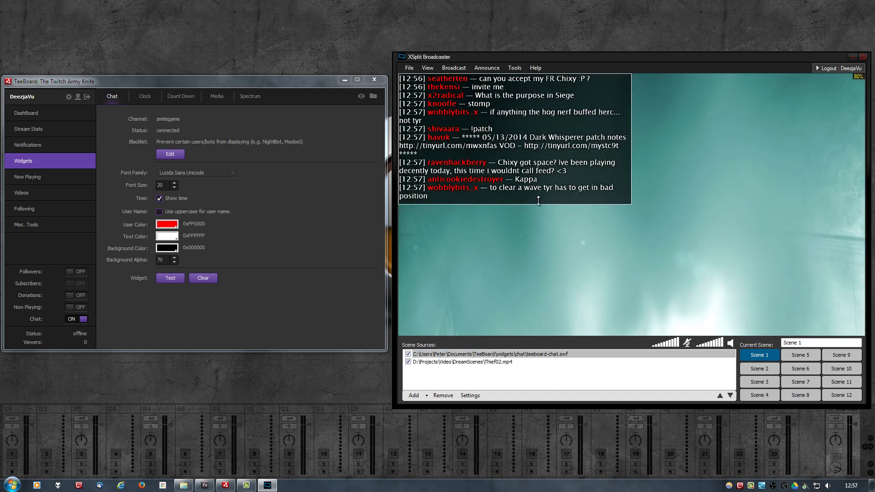
drag(538, 201, 534, 278)
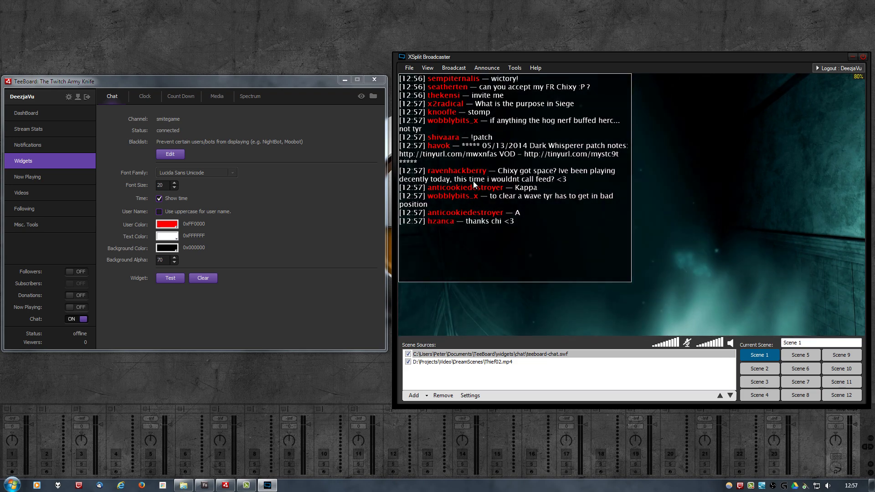
drag(629, 202, 533, 189)
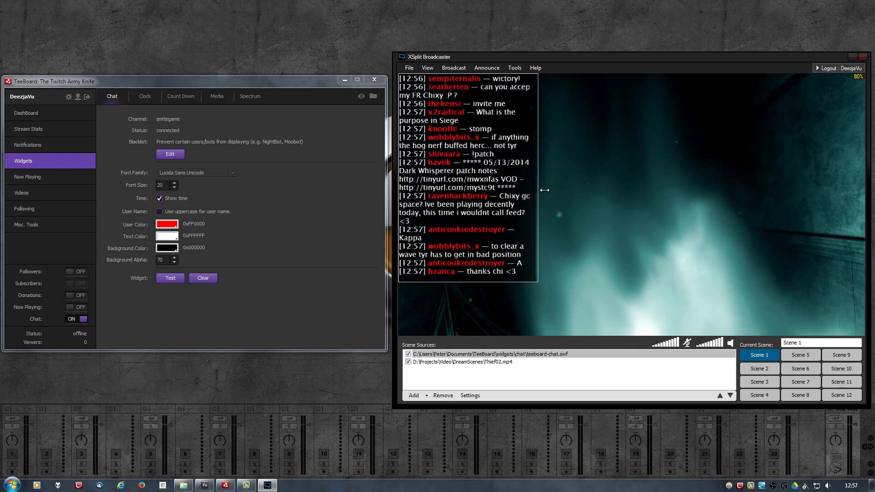
drag(472, 279, 465, 335)
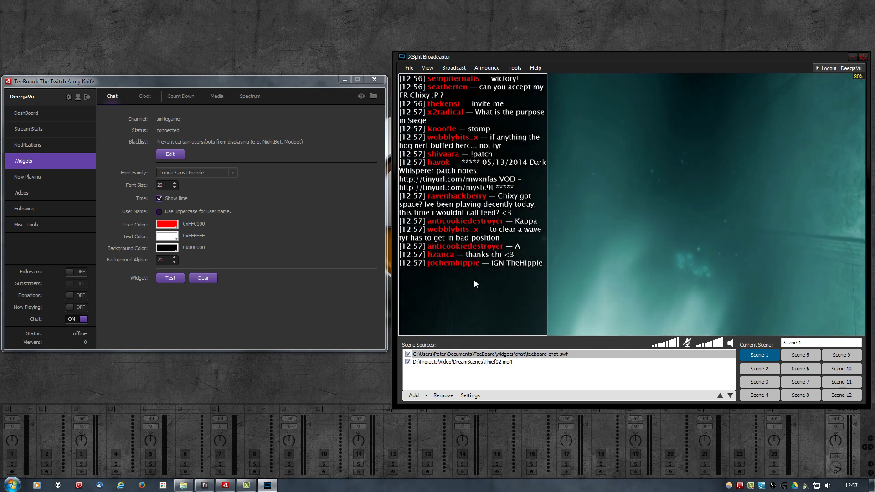